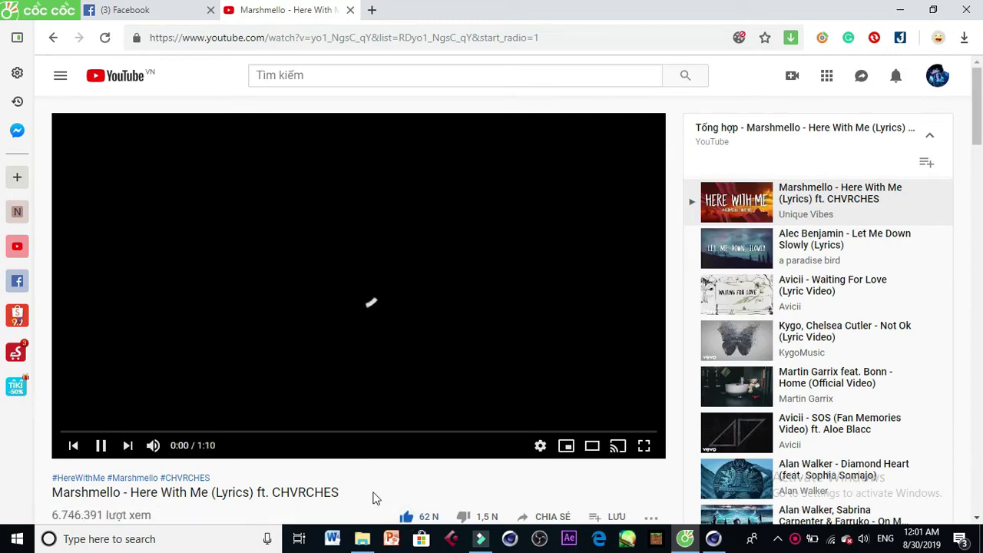
Skip the ad before the Marshmello - Here With Me (Lyrics) video and raise the playback volume
{"action": "key", "text": "XF86AudioLowerVolume"}
{"action": "key", "text": "XF86AudioLowerVolume"}
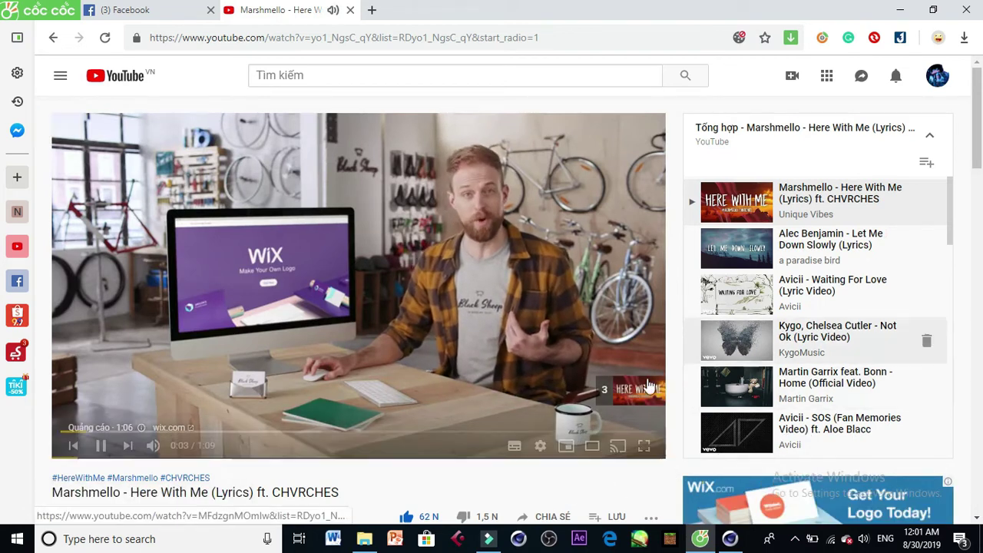
{"action": "mouse_move", "coordinate": [624, 397]}
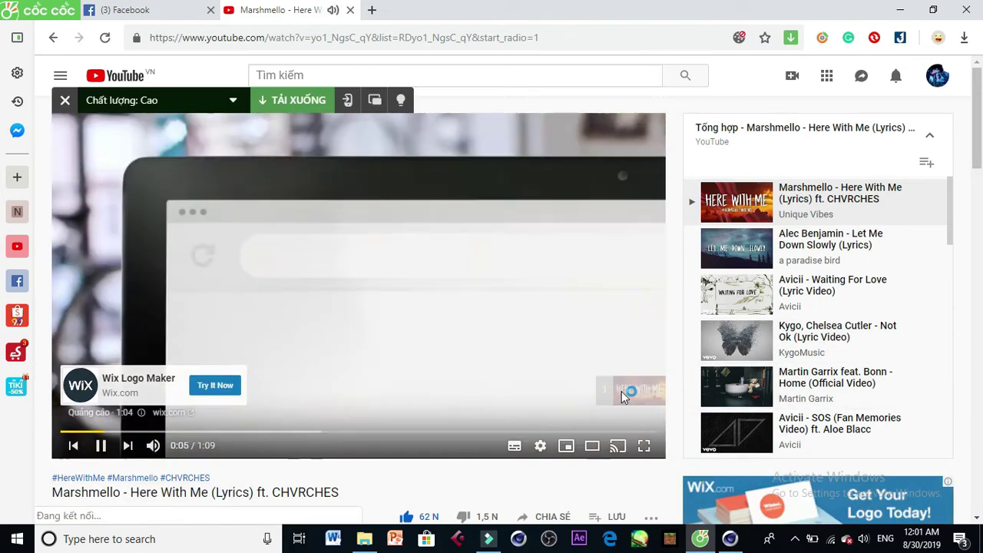
{"action": "left_click", "coordinate": [625, 396]}
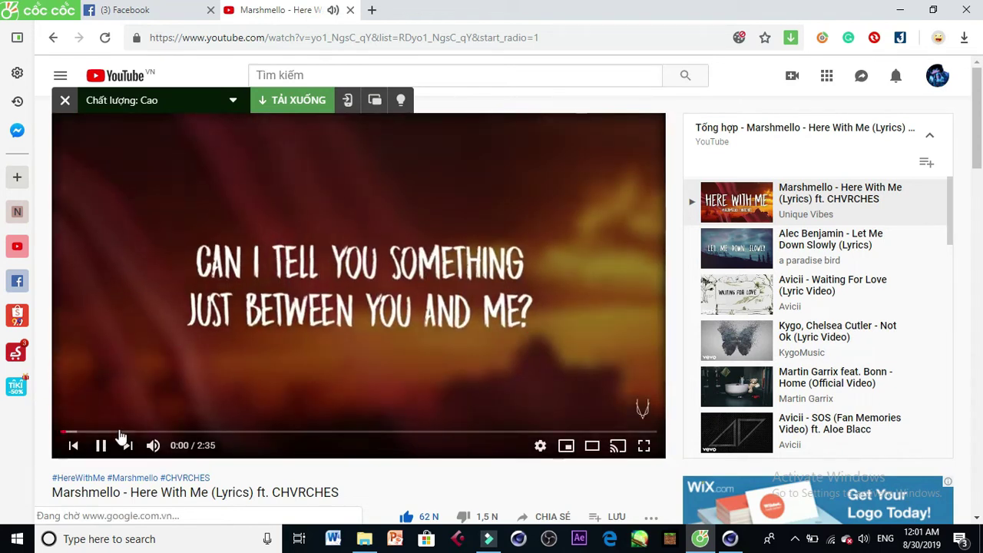
{"action": "key", "text": "XF86AudioRaiseVolume"}
{"action": "key", "text": "XF86AudioRaiseVolume"}
{"action": "key", "text": "XF86AudioRaiseVolume"}
Switch to Cinema 4D and add a cube primitive to the scene
{"action": "left_click", "coordinate": [729, 538]}
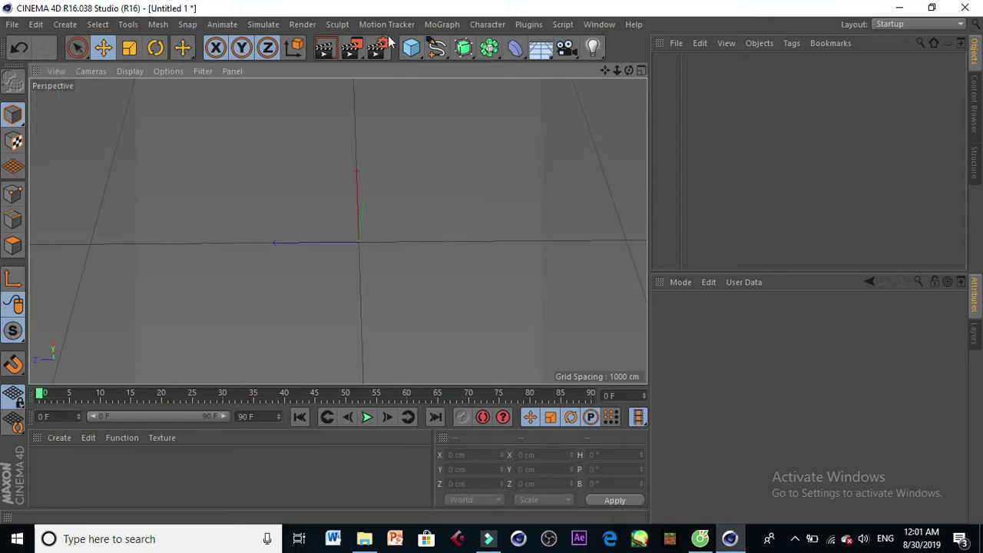
{"action": "left_click", "coordinate": [411, 48]}
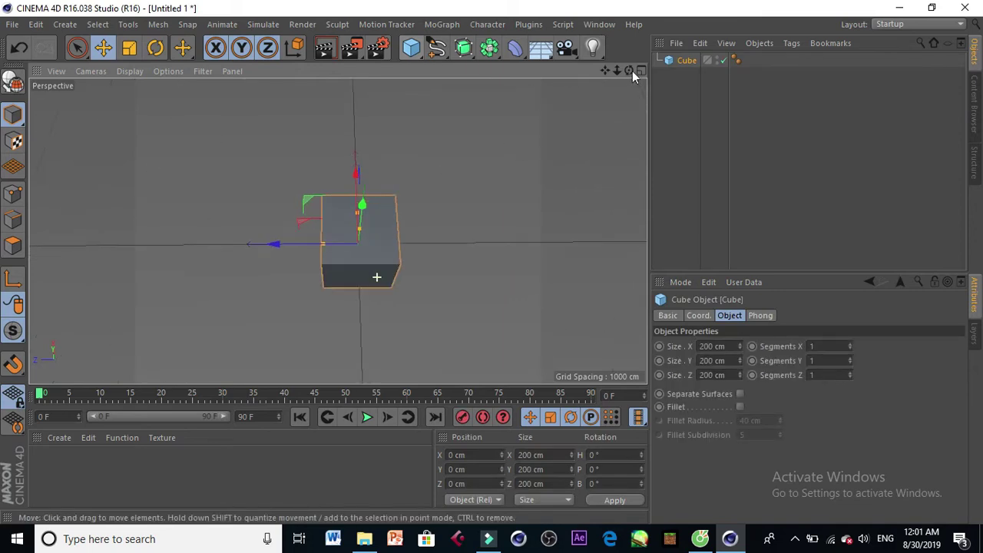
{"action": "mouse_move", "coordinate": [630, 70]}
{"action": "left_mouse_down"}
{"action": "mouse_move", "coordinate": [668, 53]}
{"action": "mouse_move", "coordinate": [624, 32]}
{"action": "left_mouse_up"}
{"action": "left_click_drag", "start_coordinate": [336, 231], "coordinate": [338, 231], "text": "alt"}
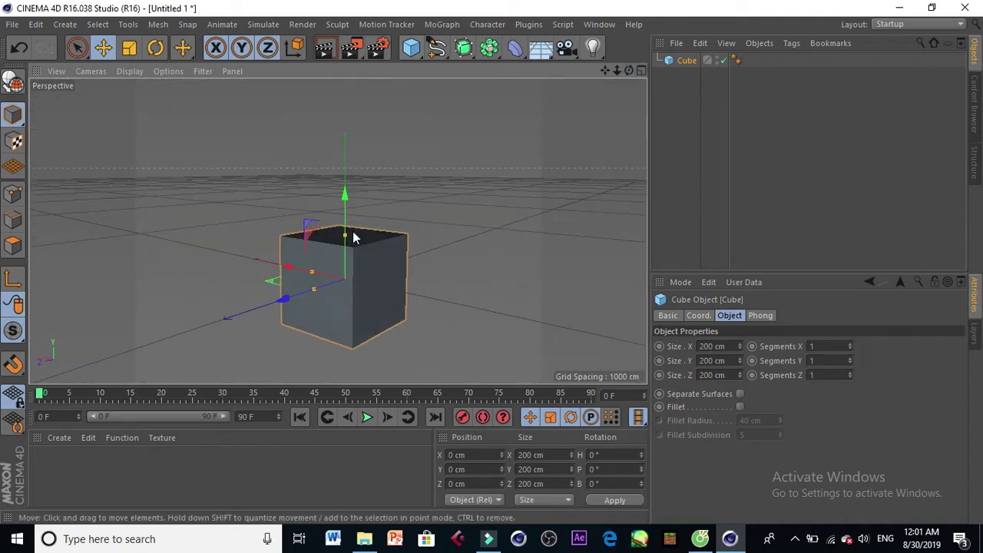
Add a Bend deformer as a child of the cube and set its strength to 35°
{"action": "left_click", "coordinate": [519, 48], "text": "shift"}
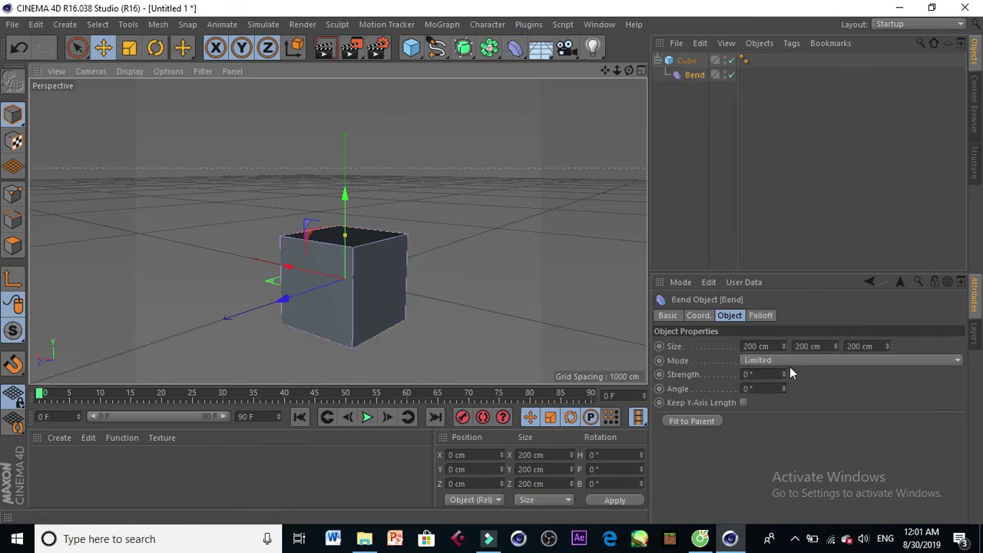
{"action": "left_click_drag", "start_coordinate": [783, 374], "coordinate": [814, 368]}
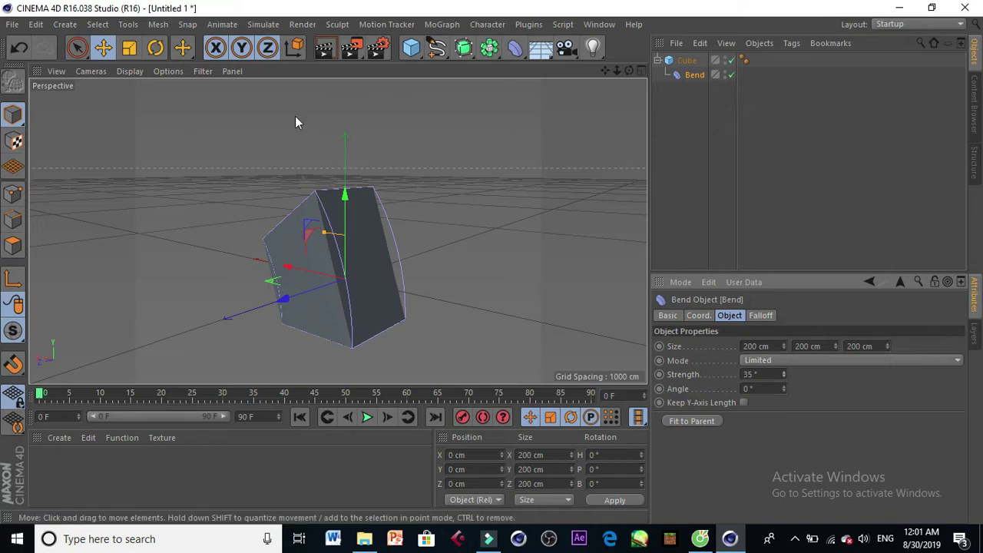
{"action": "left_click", "coordinate": [533, 253]}
Set the cube's X, Y and Z segments to 10 each
{"action": "left_click", "coordinate": [682, 62]}
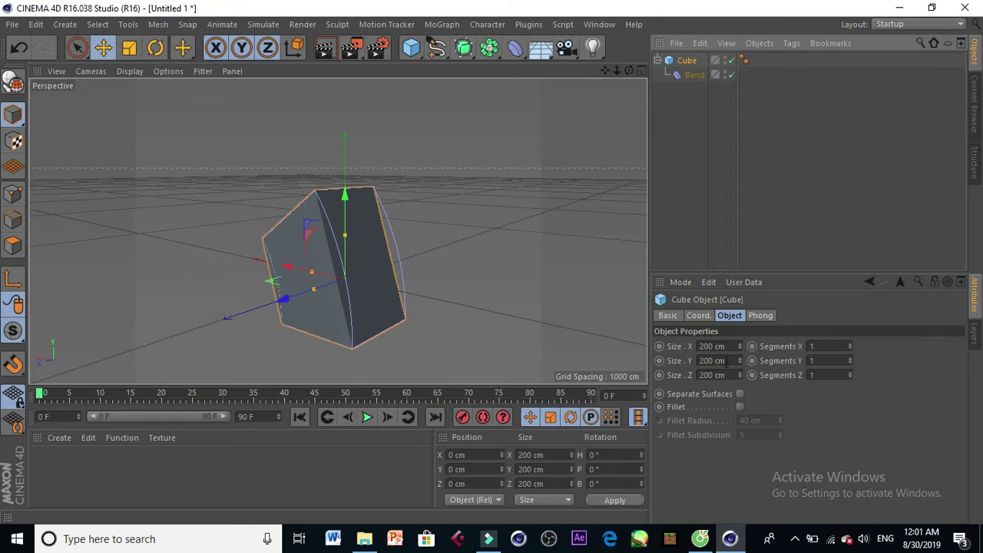
{"action": "left_click", "coordinate": [849, 347]}
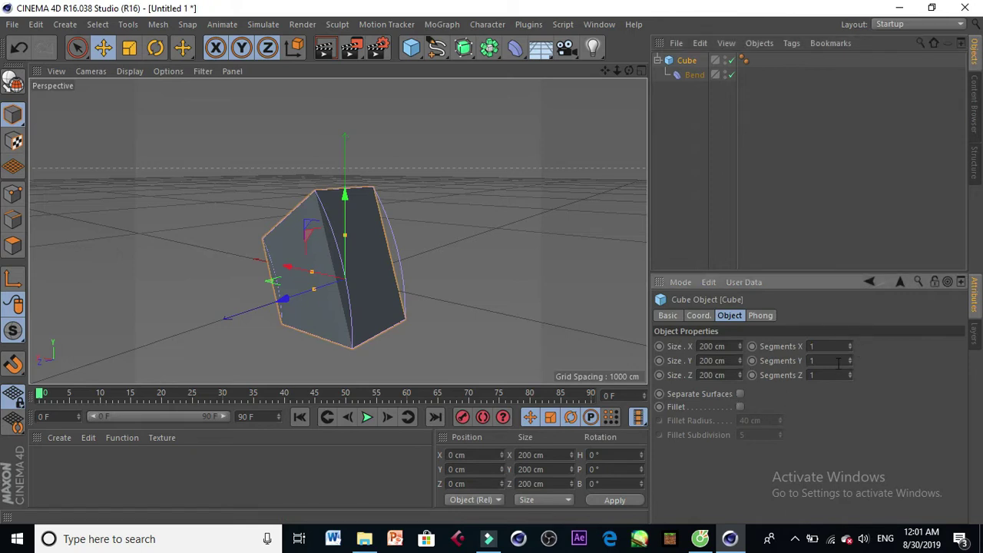
{"action": "key", "text": "Return"}
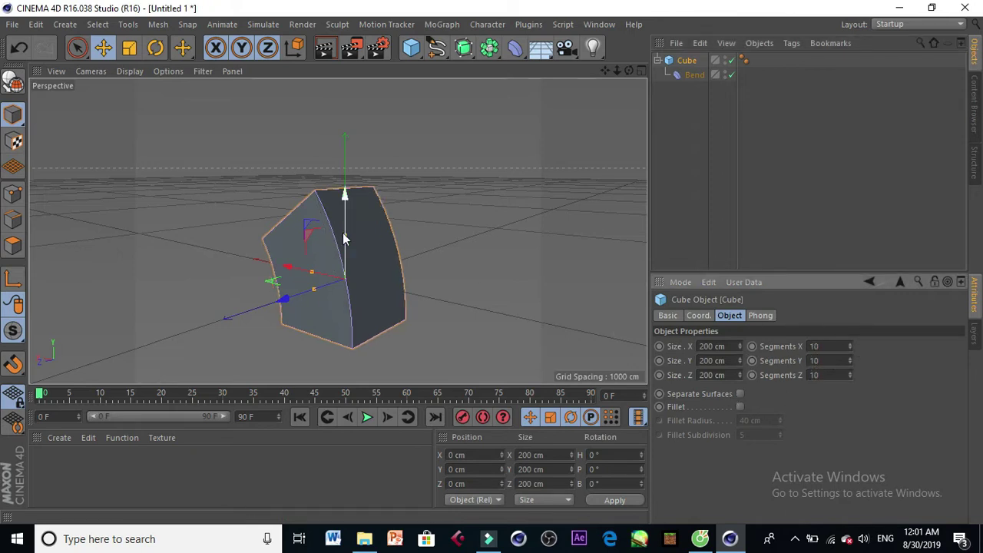
{"action": "left_click", "coordinate": [453, 241]}
{"action": "left_click", "coordinate": [339, 233]}
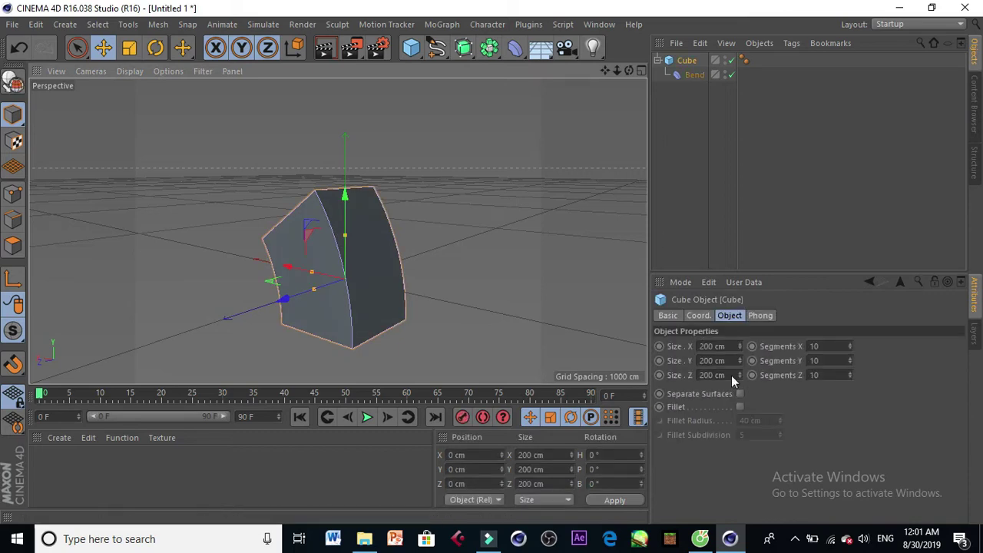
{"action": "left_click", "coordinate": [580, 170]}
{"action": "left_click", "coordinate": [681, 75]}
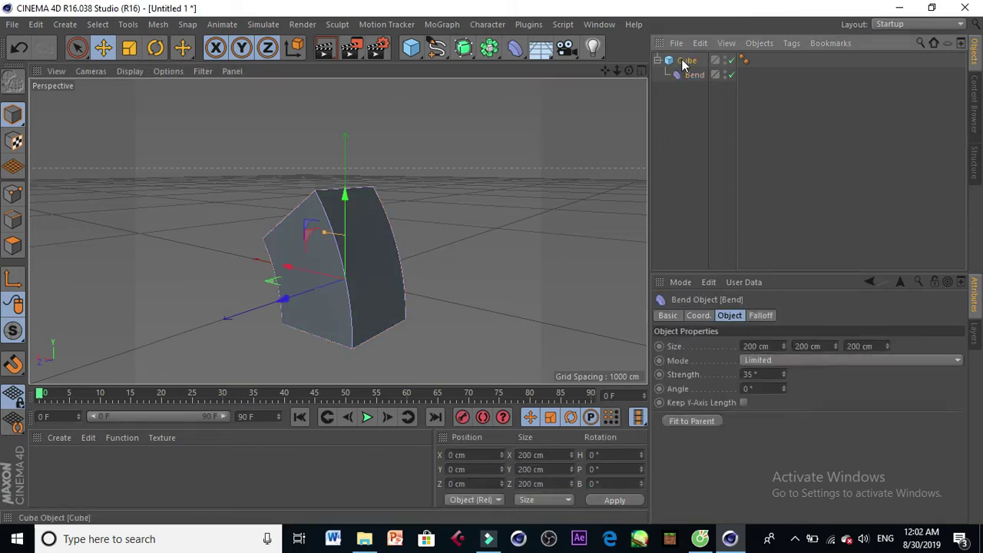
{"action": "left_click", "coordinate": [684, 61]}
{"action": "left_click", "coordinate": [683, 76]}
{"action": "left_click", "coordinate": [672, 88]}
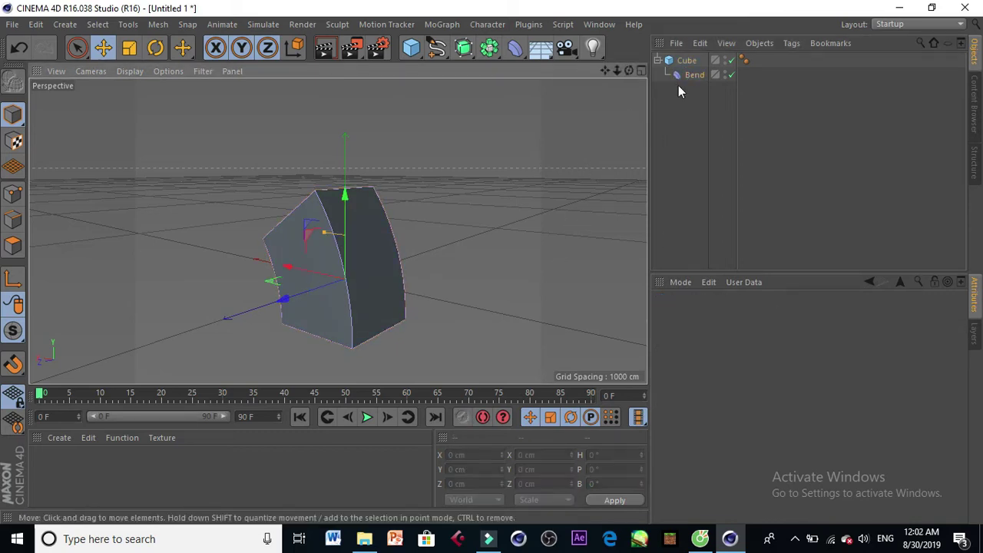
{"action": "left_click_drag", "start_coordinate": [628, 70], "coordinate": [338, 228]}
{"action": "left_click", "coordinate": [15, 49]}
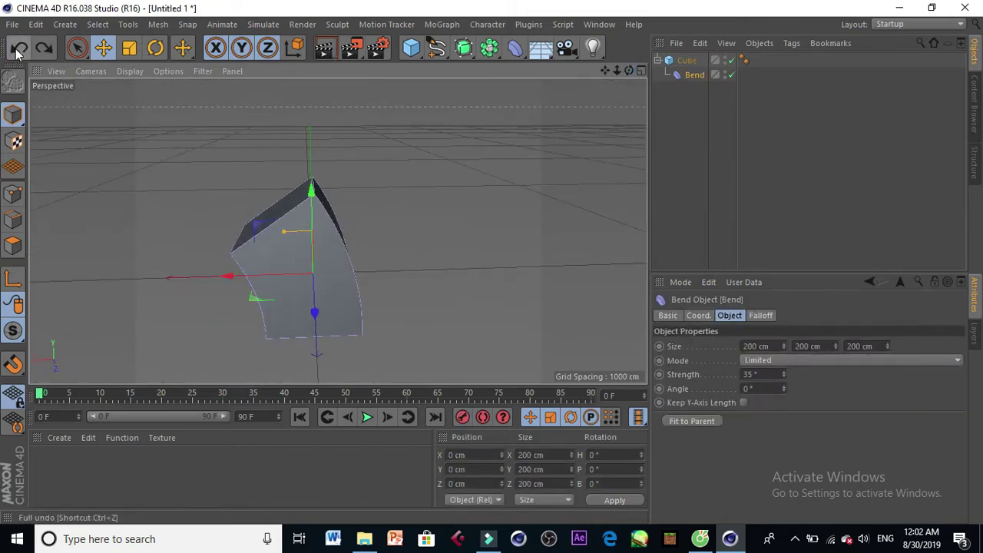
{"action": "left_click", "coordinate": [15, 48]}
{"action": "left_click", "coordinate": [46, 47]}
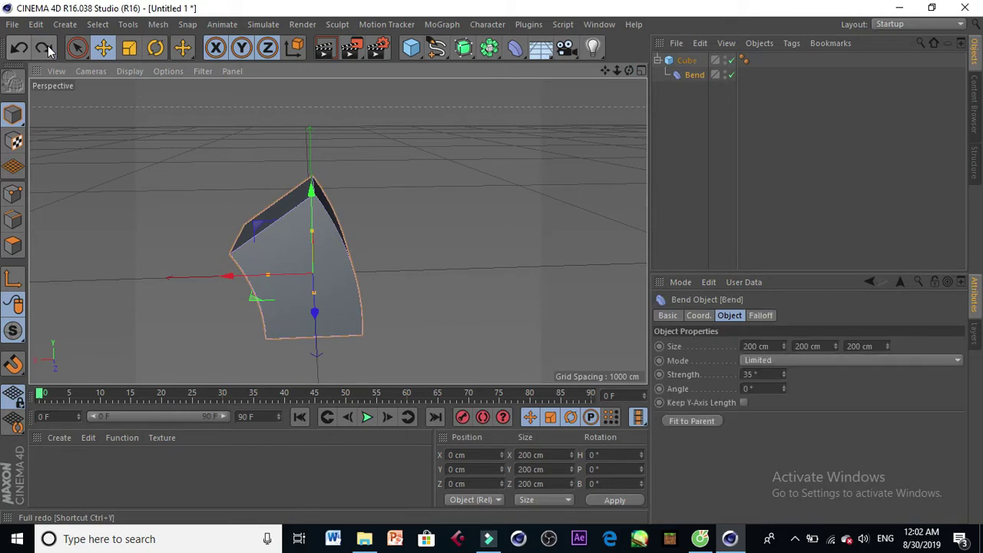
{"action": "left_click", "coordinate": [47, 45]}
Toggle the Bend deformer off and on, and reset its strength so that the cube is straight
{"action": "left_click", "coordinate": [689, 75]}
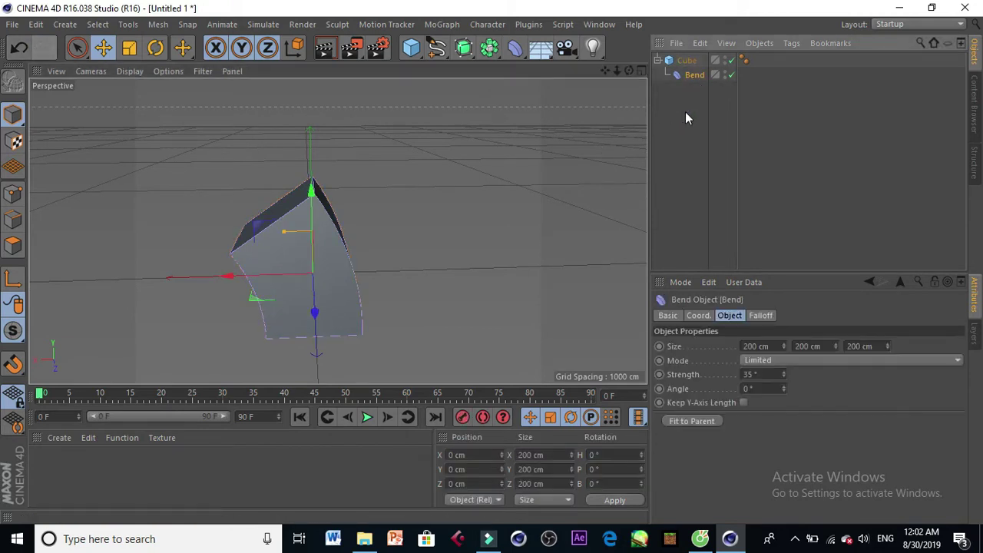
{"action": "left_click", "coordinate": [731, 75]}
{"action": "left_click", "coordinate": [731, 75]}
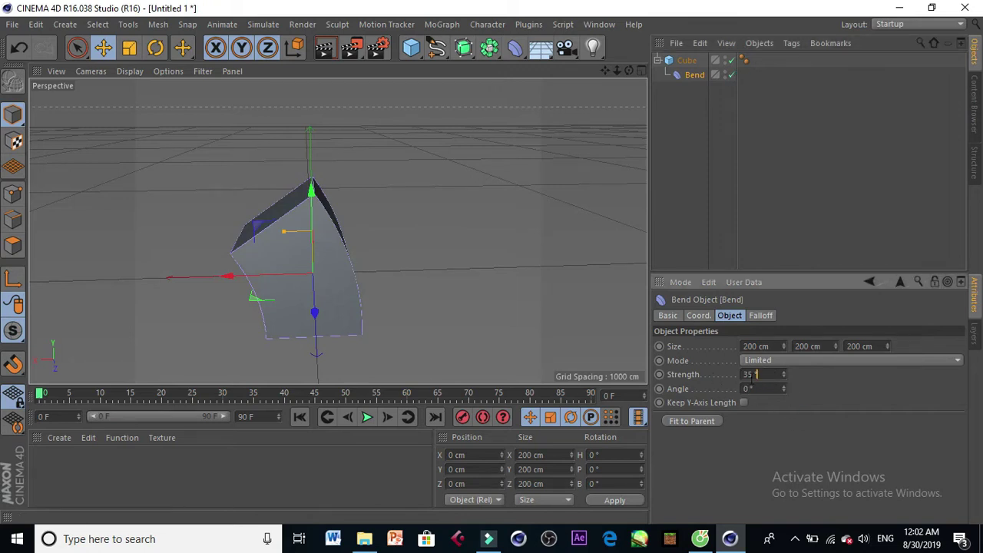
{"action": "left_click", "coordinate": [658, 149]}
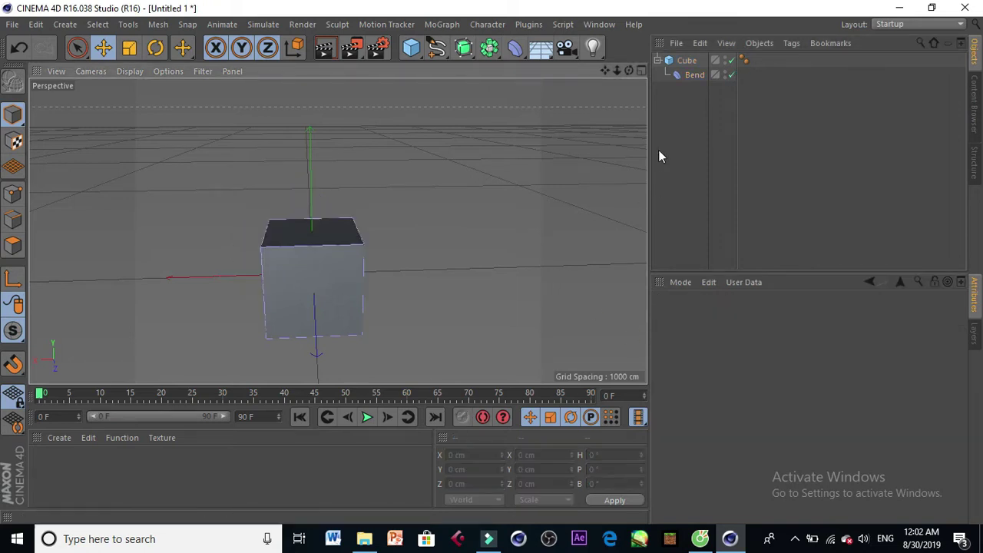
{"action": "left_click", "coordinate": [686, 77]}
{"action": "left_click", "coordinate": [975, 338]}
{"action": "right_click", "coordinate": [805, 417]}
{"action": "left_click", "coordinate": [618, 138]}
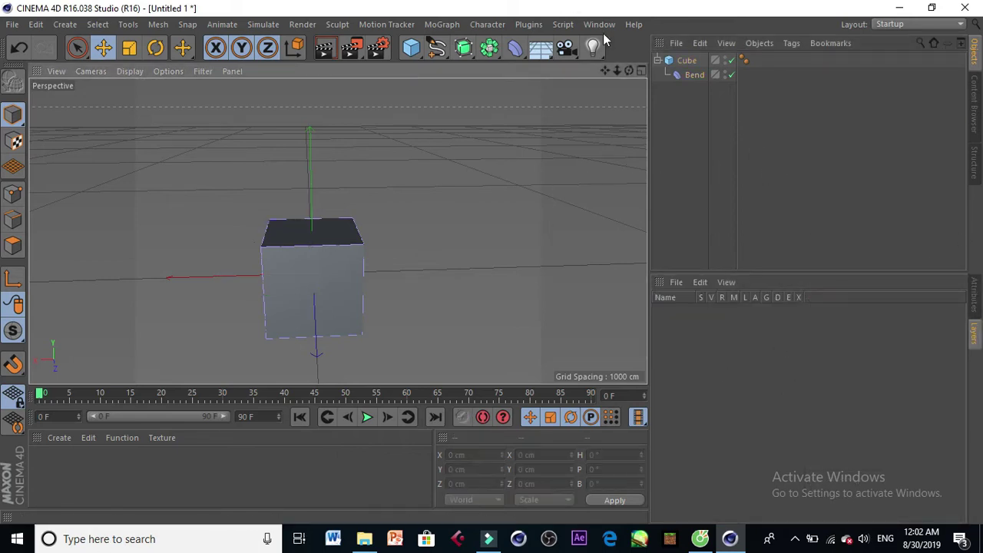
Add a user data entry named Bend to the cube, with the Float Slider interface and a changed maximum limit
{"action": "left_click", "coordinate": [680, 60]}
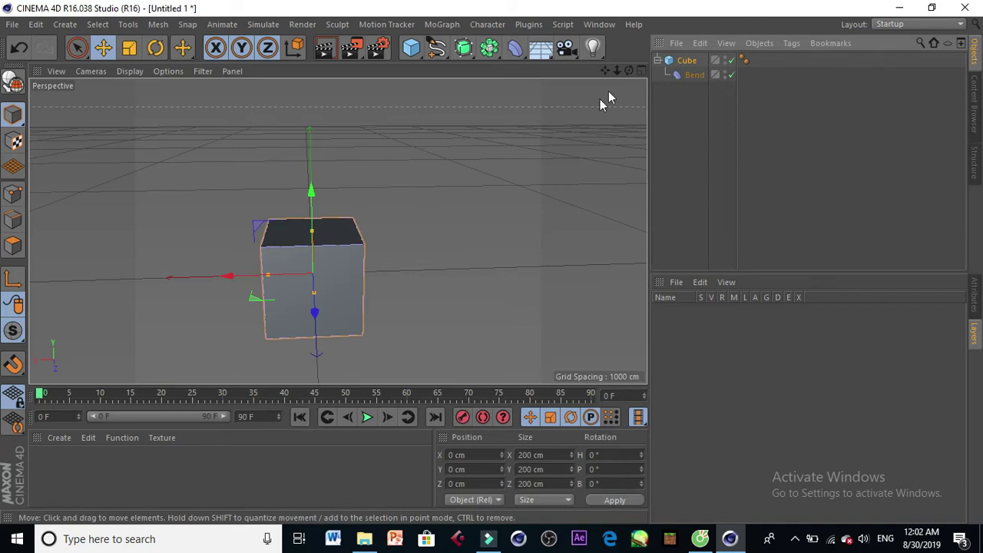
{"action": "right_click", "coordinate": [686, 60]}
{"action": "mouse_move", "coordinate": [754, 27]}
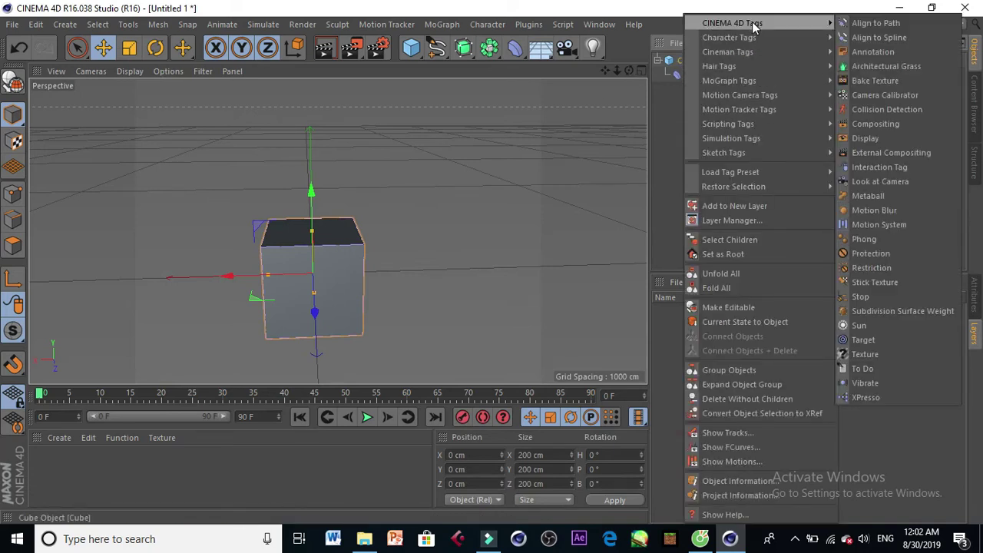
{"action": "left_click", "coordinate": [602, 169]}
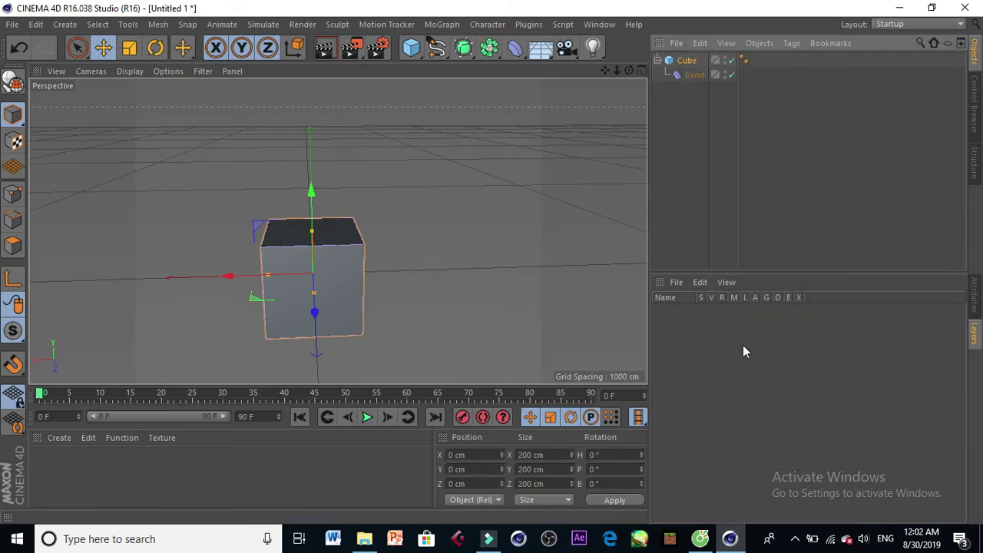
{"action": "left_click", "coordinate": [974, 303]}
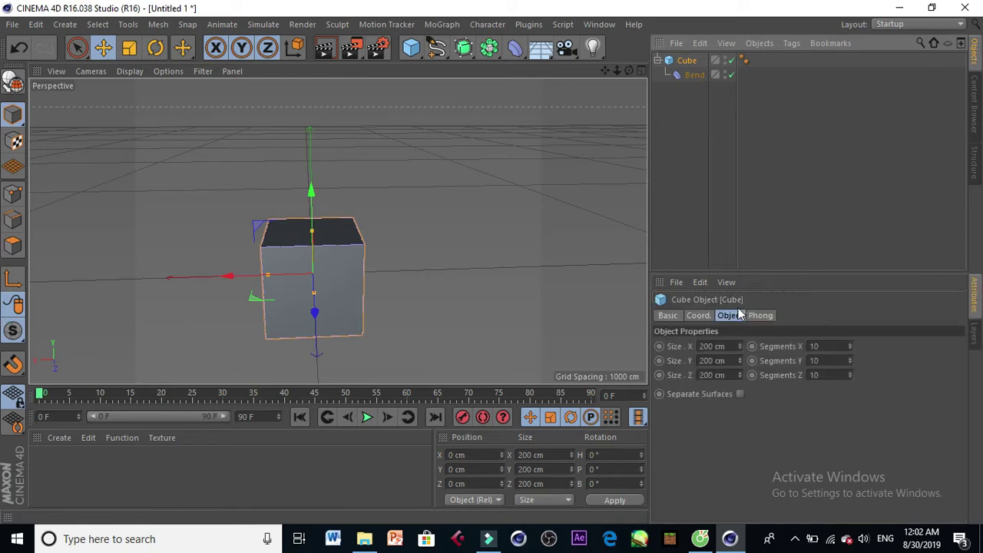
{"action": "left_click", "coordinate": [741, 282]}
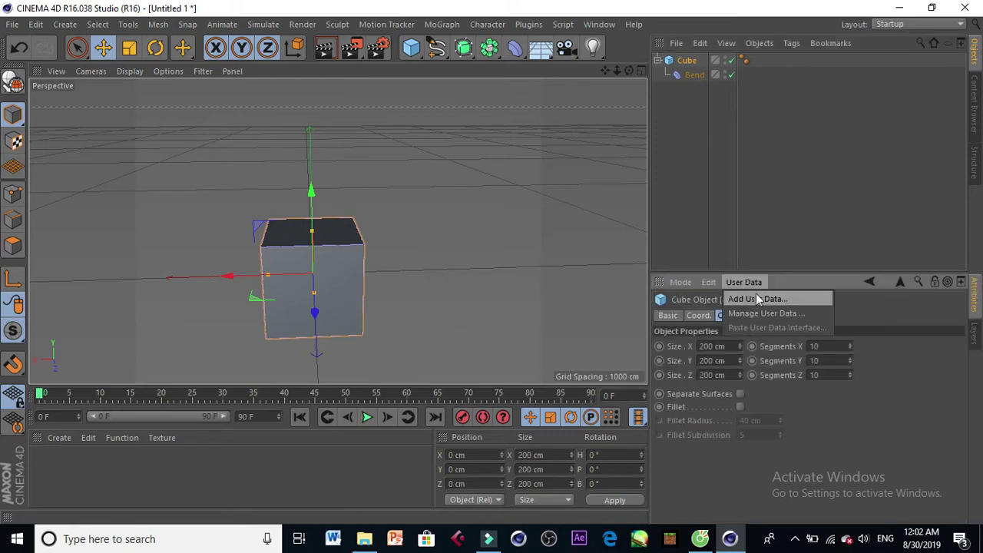
{"action": "left_click", "coordinate": [756, 298]}
{"action": "left_click_drag", "start_coordinate": [806, 137], "coordinate": [244, 203]}
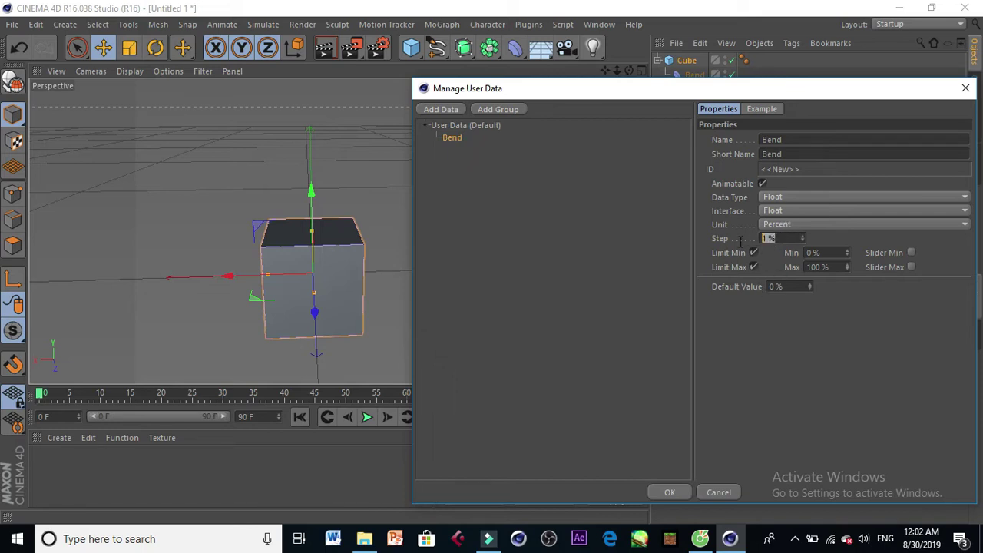
{"action": "left_click", "coordinate": [780, 208]}
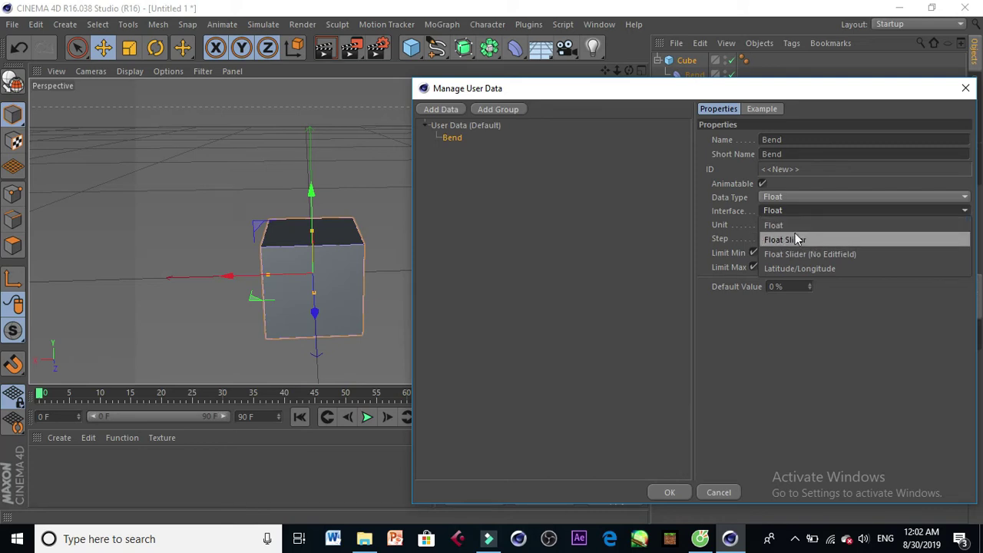
{"action": "left_click", "coordinate": [794, 237]}
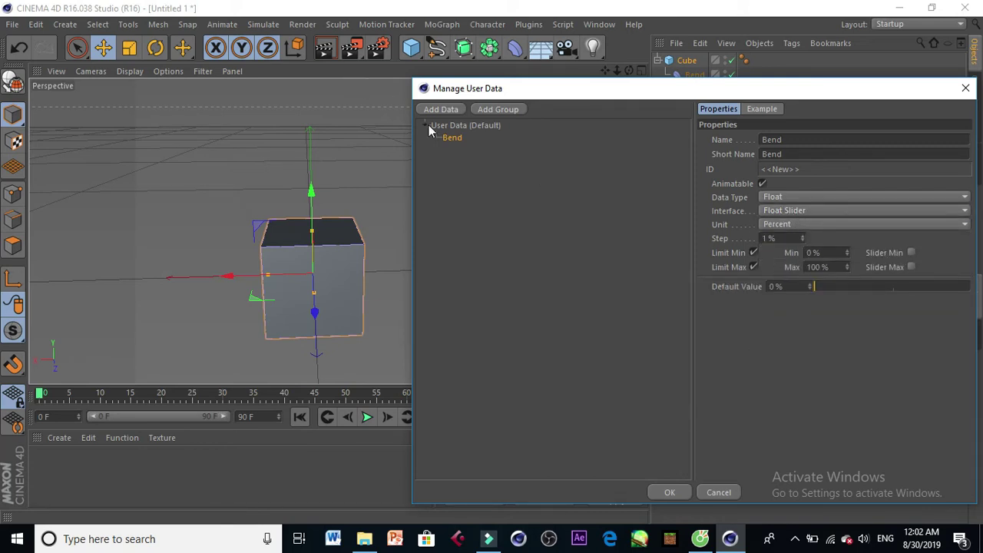
{"action": "left_click_drag", "start_coordinate": [834, 267], "coordinate": [507, 265]}
{"action": "key", "text": "Return"}
Add a second user data entry named angle with the Float Slider interface and a maximum of 500%, and accept the user data
{"action": "left_click", "coordinate": [445, 109]}
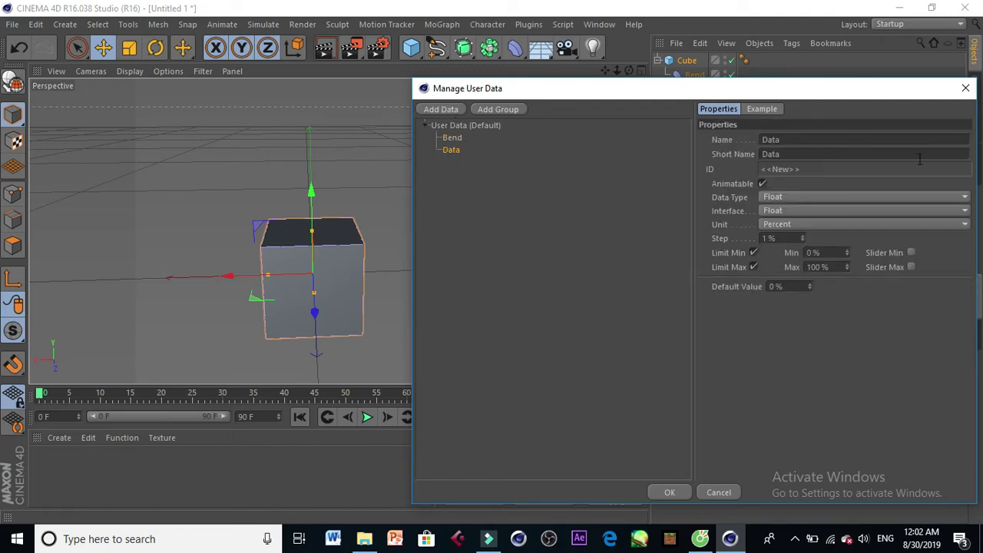
{"action": "type", "text": "angle"}
{"action": "left_click", "coordinate": [781, 211]}
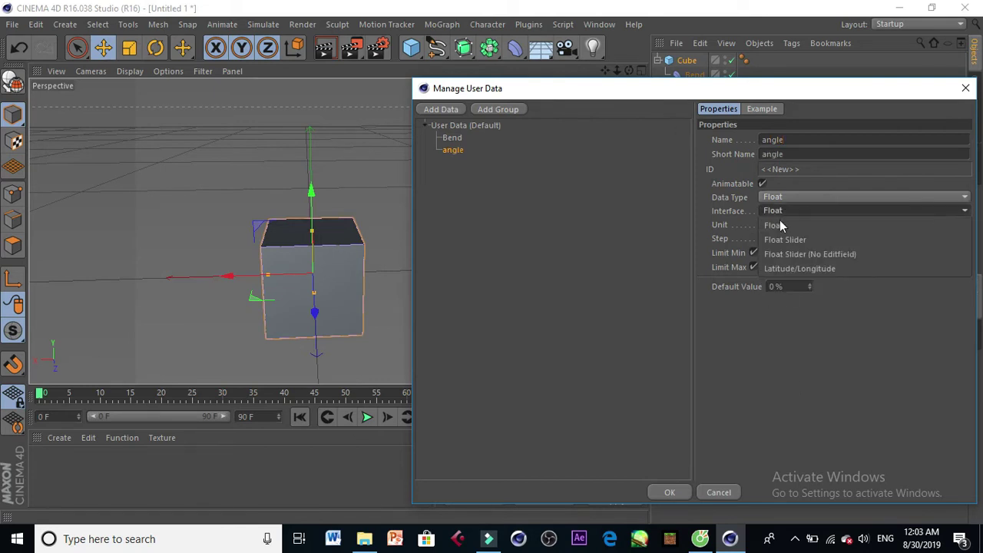
{"action": "left_click", "coordinate": [786, 242]}
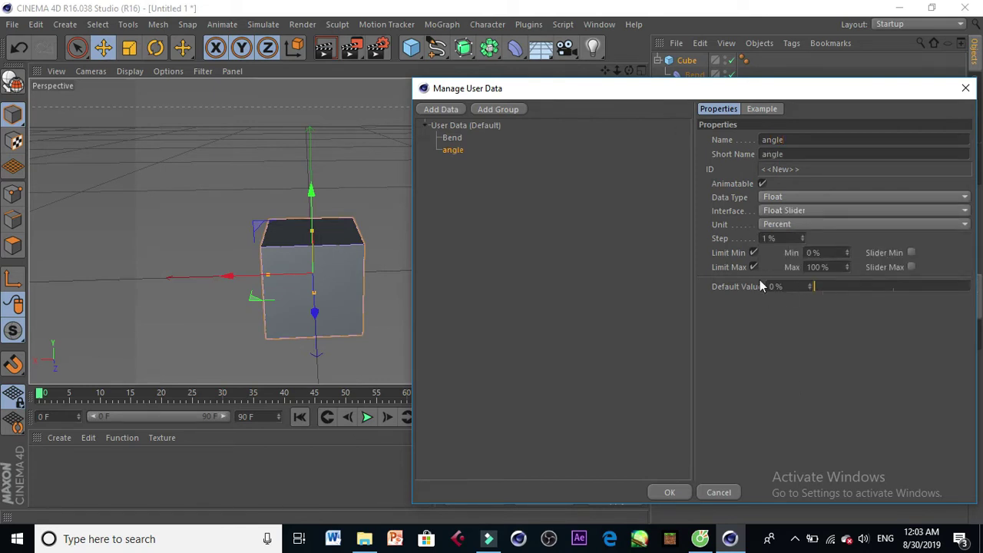
{"action": "left_click", "coordinate": [841, 264]}
{"action": "type", "text": "500"}
{"action": "key", "text": "Return"}
{"action": "left_click", "coordinate": [667, 490]}
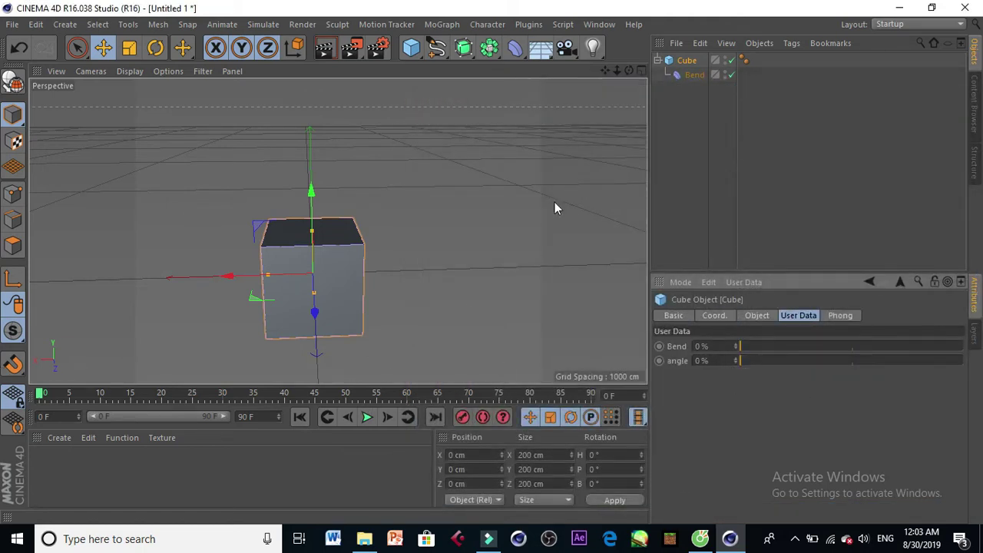
Add an XPresso tag to the cube
{"action": "right_click", "coordinate": [695, 96]}
{"action": "mouse_move", "coordinate": [758, 26]}
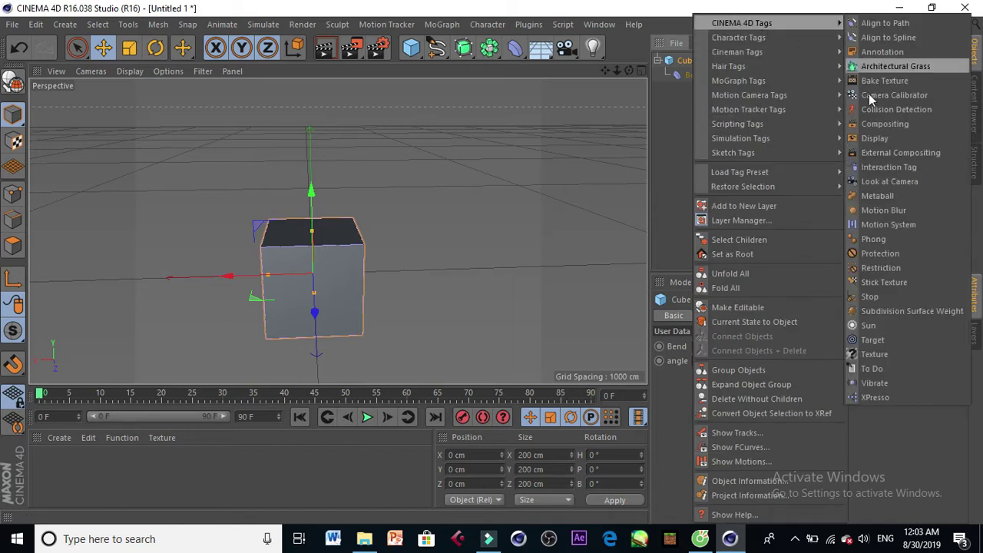
{"action": "left_click", "coordinate": [871, 397]}
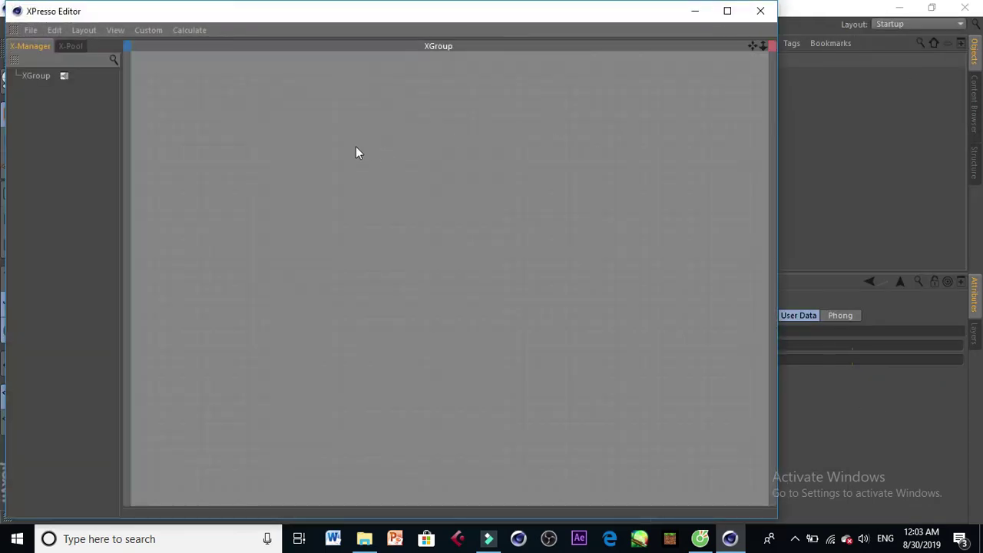
Place the Cube and Bend objects as nodes in the XPresso Editor, with the Bend node to the right of Cube
{"action": "left_click_drag", "start_coordinate": [671, 22], "coordinate": [728, 201]}
{"action": "left_click_drag", "start_coordinate": [697, 59], "coordinate": [334, 304]}
{"action": "left_click_drag", "start_coordinate": [704, 74], "coordinate": [581, 296]}
{"action": "left_click_drag", "start_coordinate": [619, 194], "coordinate": [649, 59]}
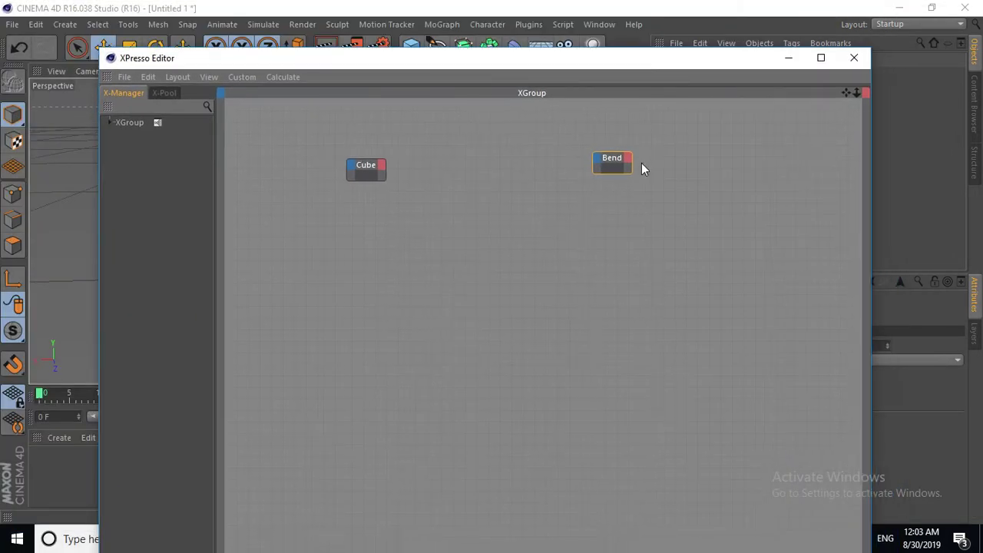
Enlarge the Bend and Cube nodes in height and width to make room for their ports
{"action": "left_click_drag", "start_coordinate": [627, 174], "coordinate": [691, 300]}
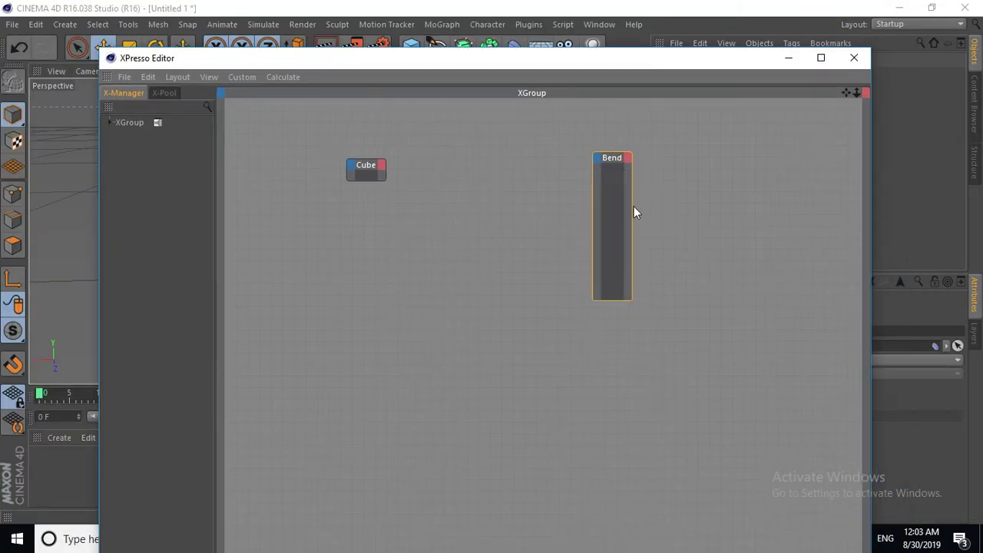
{"action": "left_click_drag", "start_coordinate": [630, 205], "coordinate": [717, 208]}
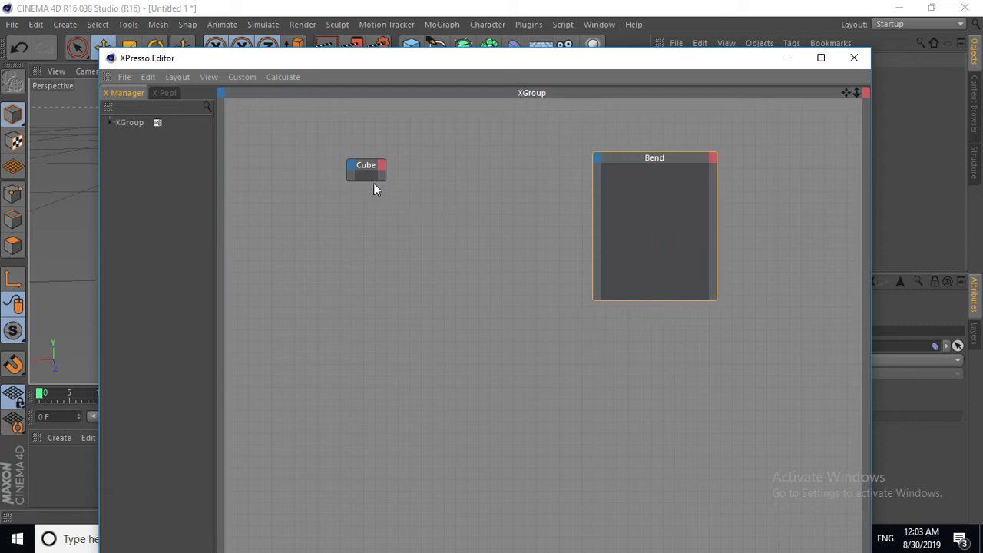
{"action": "left_click_drag", "start_coordinate": [367, 181], "coordinate": [373, 288]}
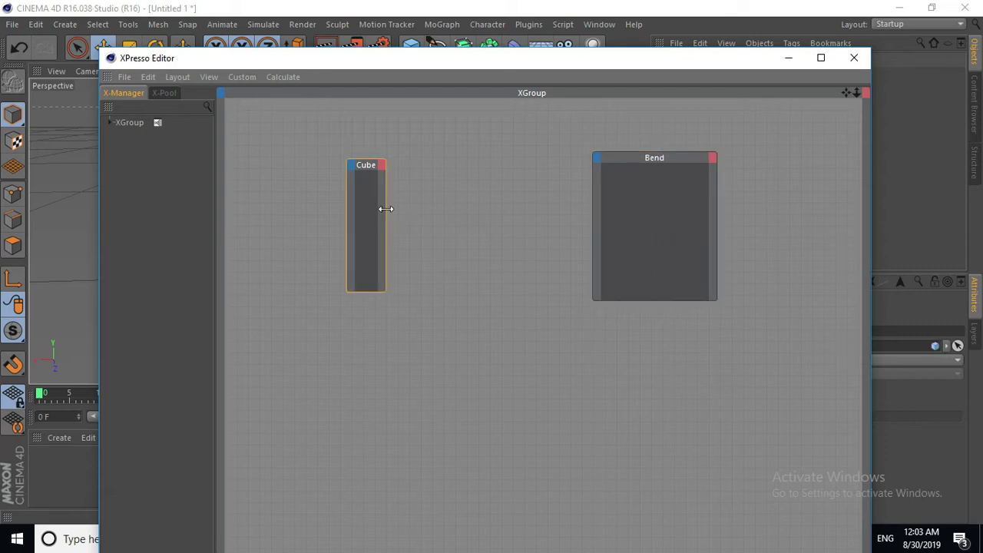
{"action": "left_click_drag", "start_coordinate": [385, 213], "coordinate": [456, 215]}
Add the angle and Bend user data as output ports on the Cube node
{"action": "left_click", "coordinate": [452, 166]}
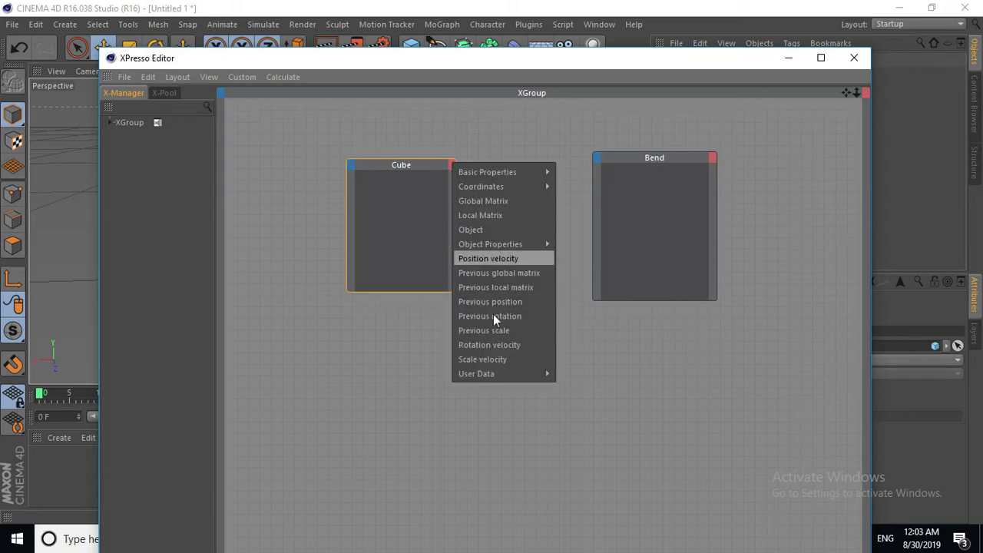
{"action": "mouse_move", "coordinate": [495, 373]}
{"action": "left_click", "coordinate": [567, 376]}
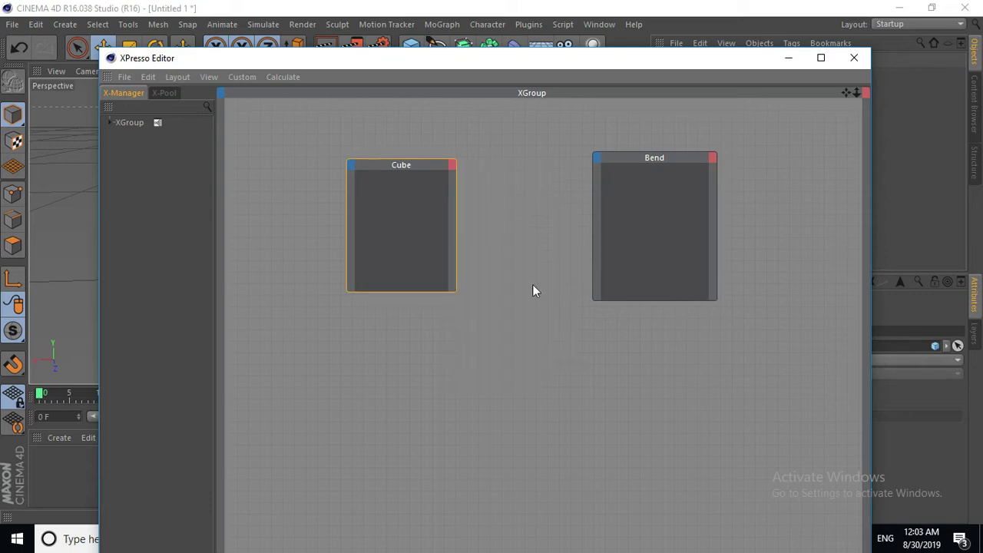
{"action": "left_click", "coordinate": [451, 166]}
{"action": "mouse_move", "coordinate": [496, 382]}
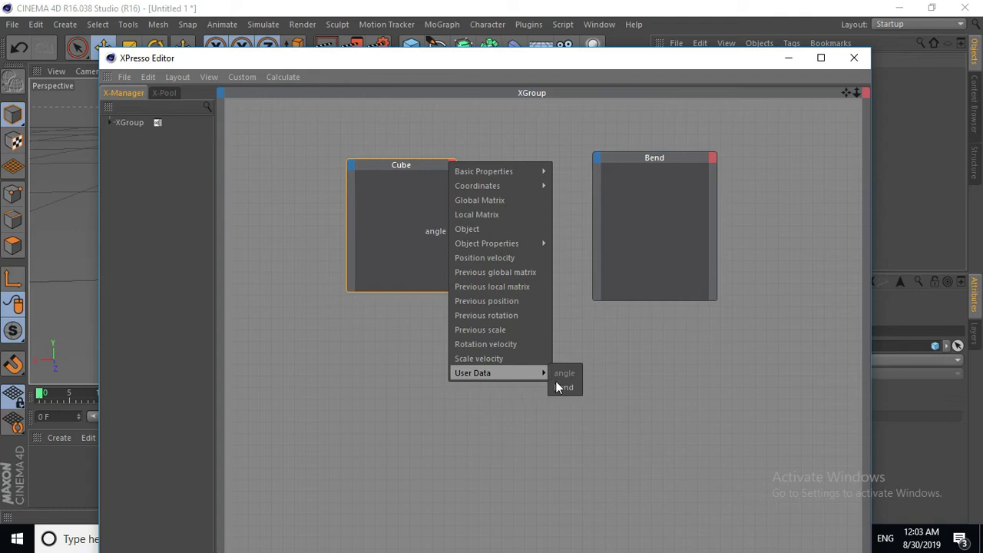
{"action": "left_click", "coordinate": [561, 386]}
Add the object properties Angle and Strength as input ports on the Bend node
{"action": "left_click", "coordinate": [598, 161]}
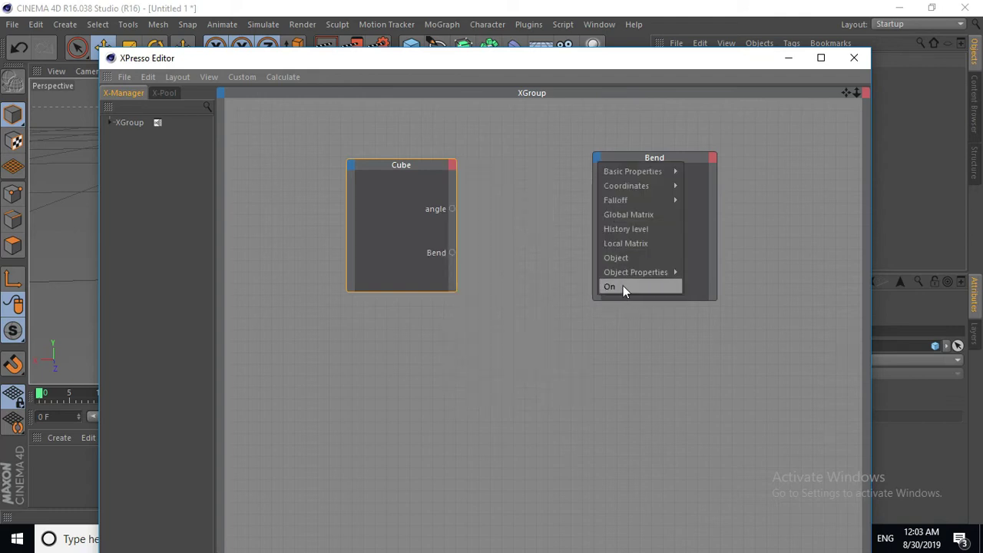
{"action": "mouse_move", "coordinate": [638, 272]}
{"action": "left_click", "coordinate": [696, 273]}
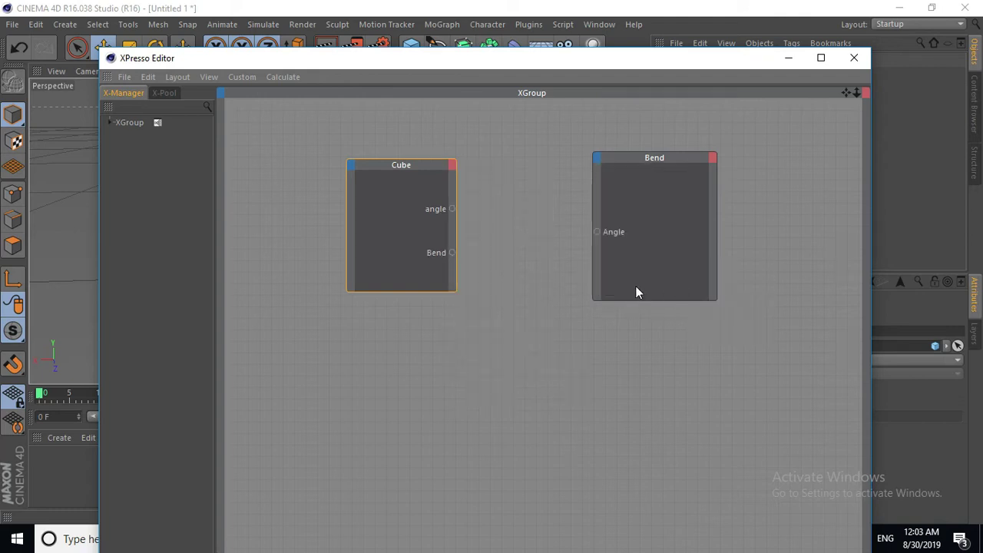
{"action": "left_click", "coordinate": [596, 163]}
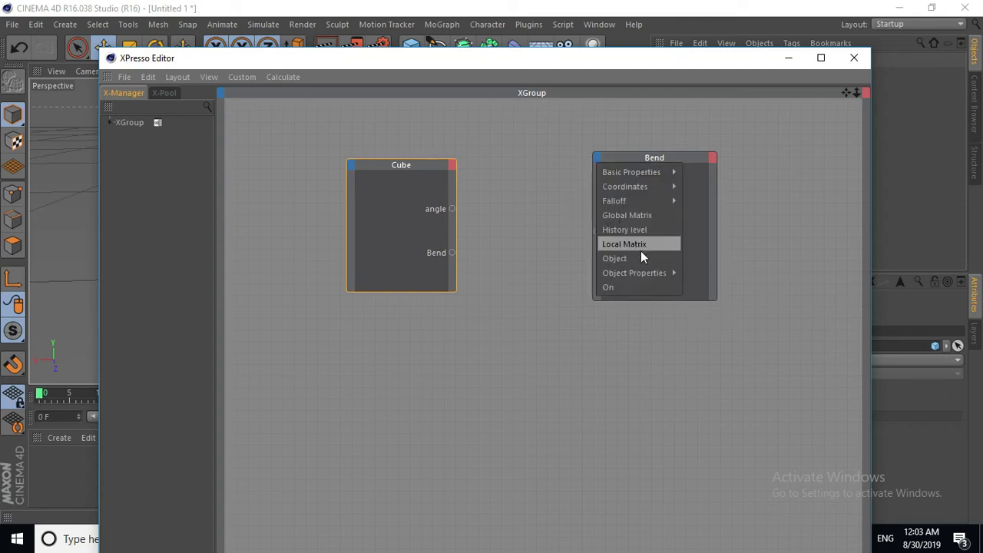
{"action": "mouse_move", "coordinate": [646, 275]}
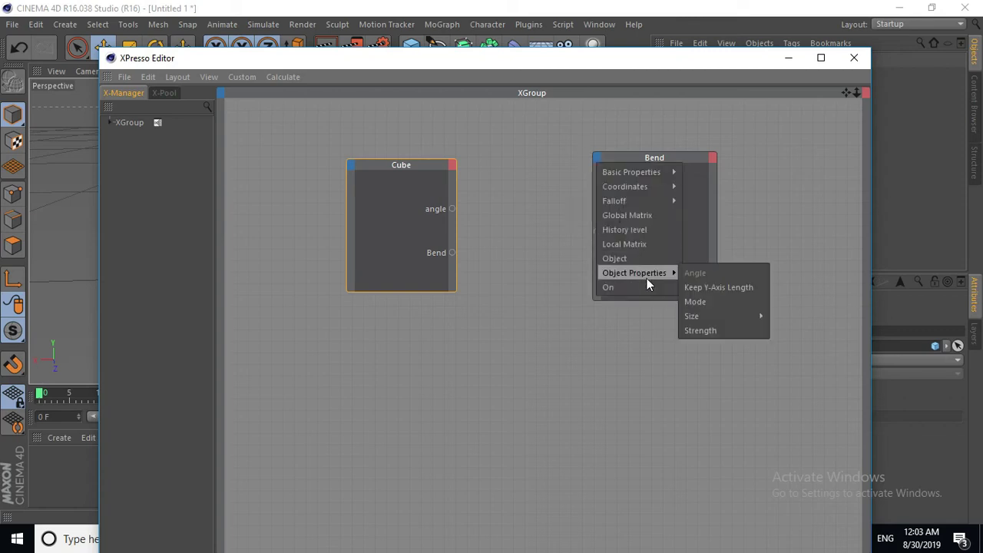
{"action": "left_click", "coordinate": [713, 330]}
Move the XPresso Editor window up so the whole node area fits on the screen
{"action": "left_click_drag", "start_coordinate": [752, 66], "coordinate": [737, 4]}
{"action": "left_click", "coordinate": [931, 8]}
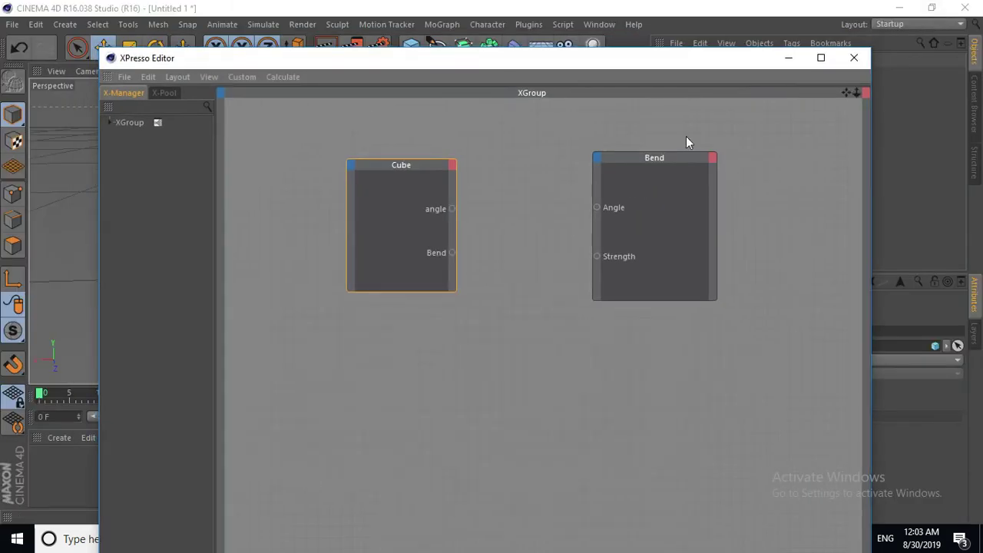
{"action": "left_click_drag", "start_coordinate": [672, 60], "coordinate": [627, 18]}
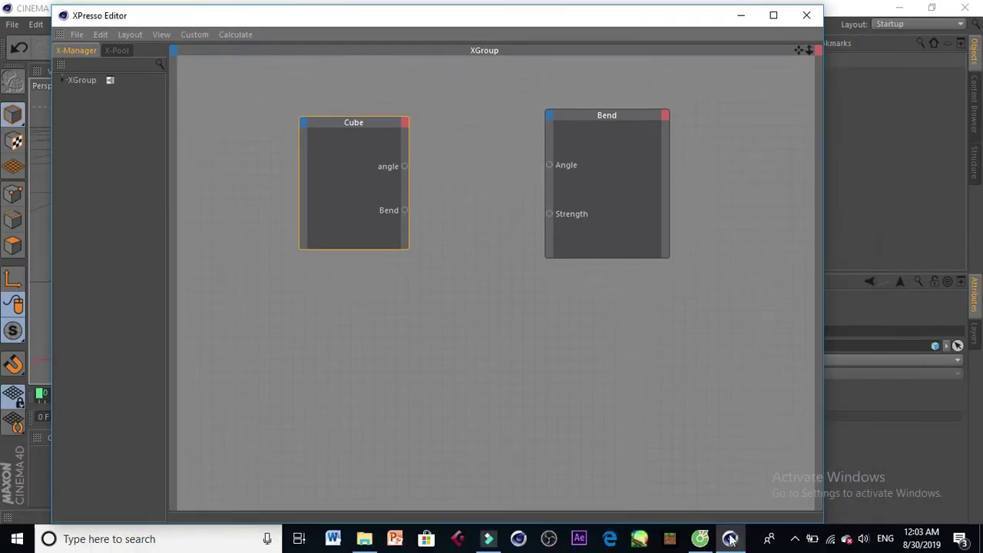
{"action": "left_click", "coordinate": [699, 538]}
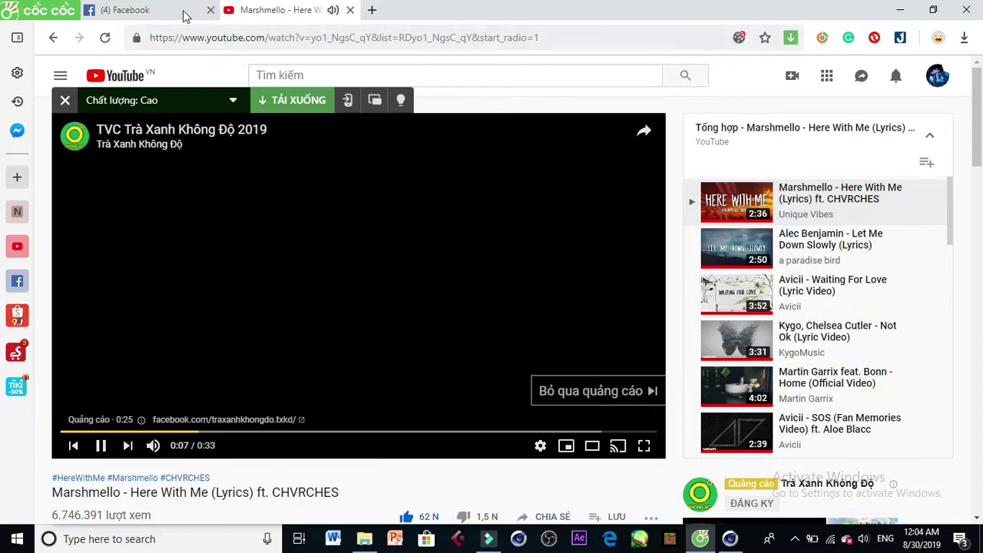
{"action": "left_click", "coordinate": [203, 12]}
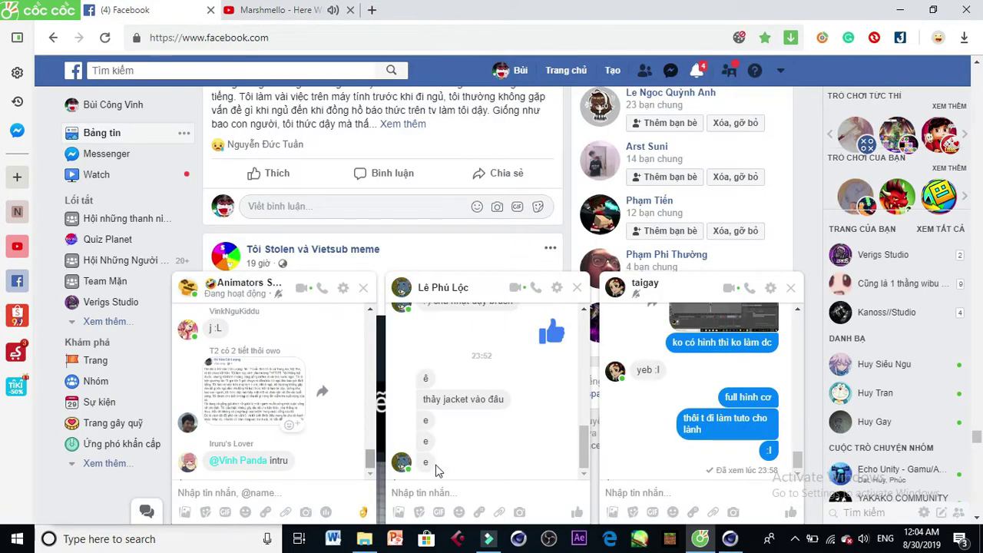
{"action": "left_click", "coordinate": [672, 71]}
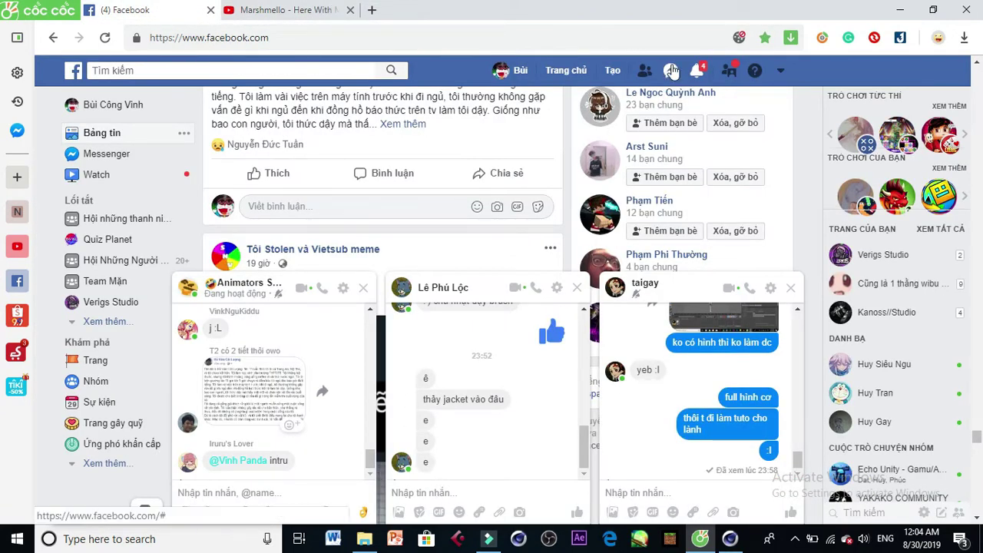
{"action": "left_click", "coordinate": [697, 542]}
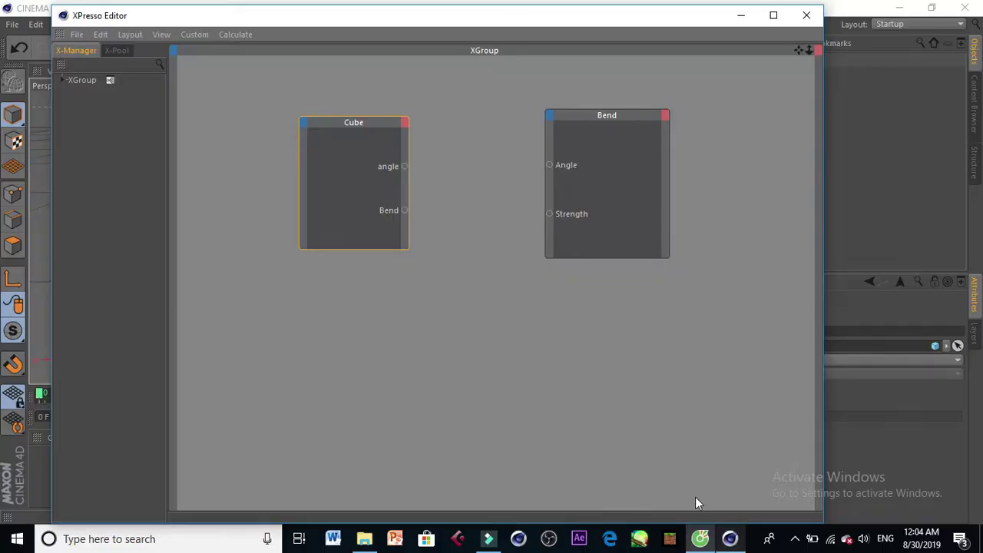
Connect the Cube node's angle output to Angle and its Bend output to Strength on the Bend node, and close the XPresso Editor
{"action": "left_click", "coordinate": [417, 178]}
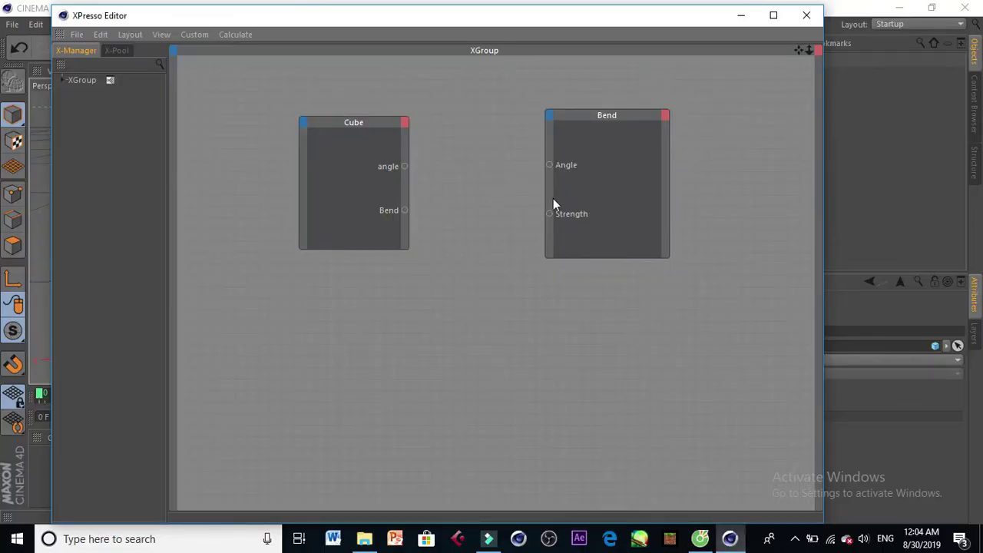
{"action": "left_click_drag", "start_coordinate": [545, 166], "coordinate": [547, 165]}
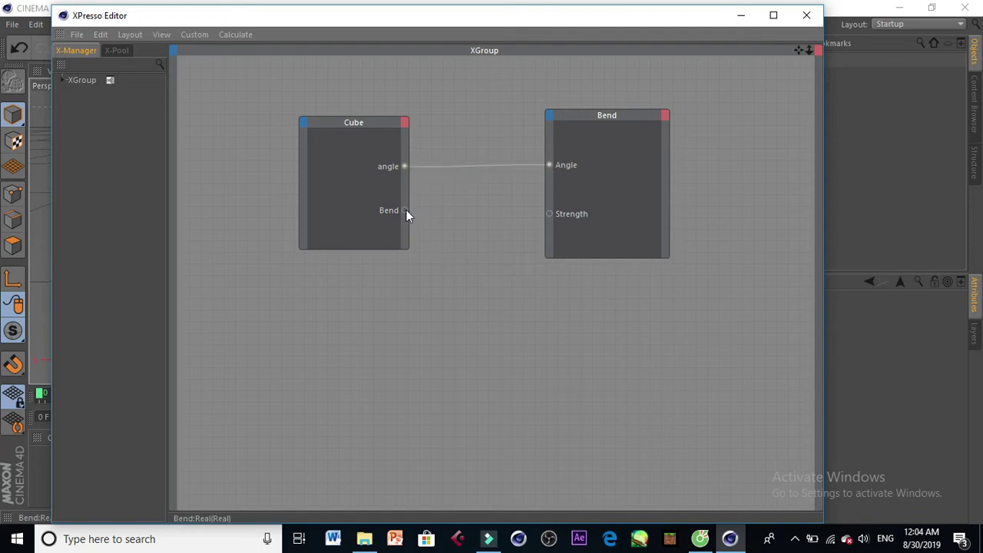
{"action": "left_click_drag", "start_coordinate": [541, 215], "coordinate": [548, 218]}
{"action": "left_click", "coordinate": [806, 15]}
Try out the cube's Bend and angle user data sliders, and undo the slider changes
{"action": "left_click_drag", "start_coordinate": [816, 343], "coordinate": [693, 351]}
{"action": "left_click_drag", "start_coordinate": [862, 373], "coordinate": [517, 322]}
{"action": "left_click", "coordinate": [19, 52]}
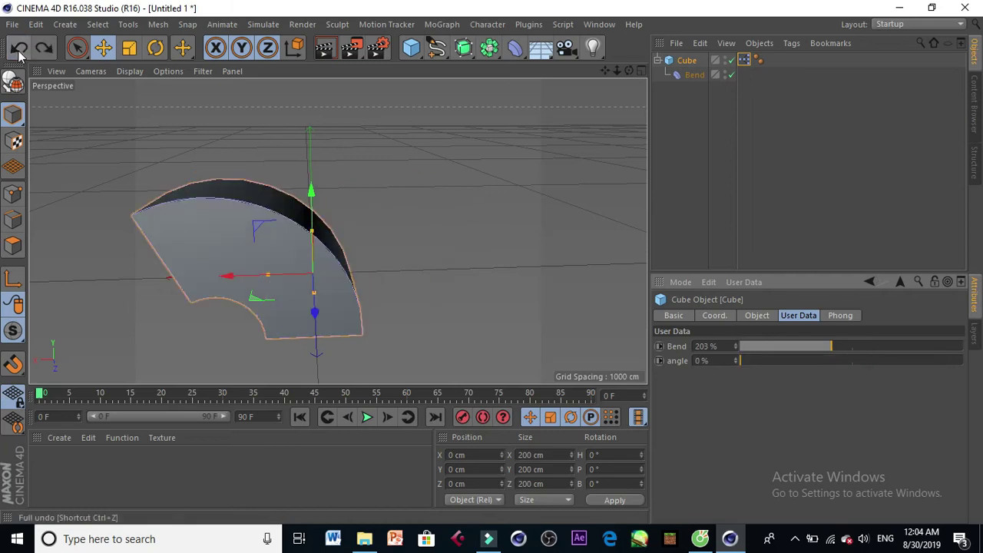
{"action": "left_click", "coordinate": [19, 49]}
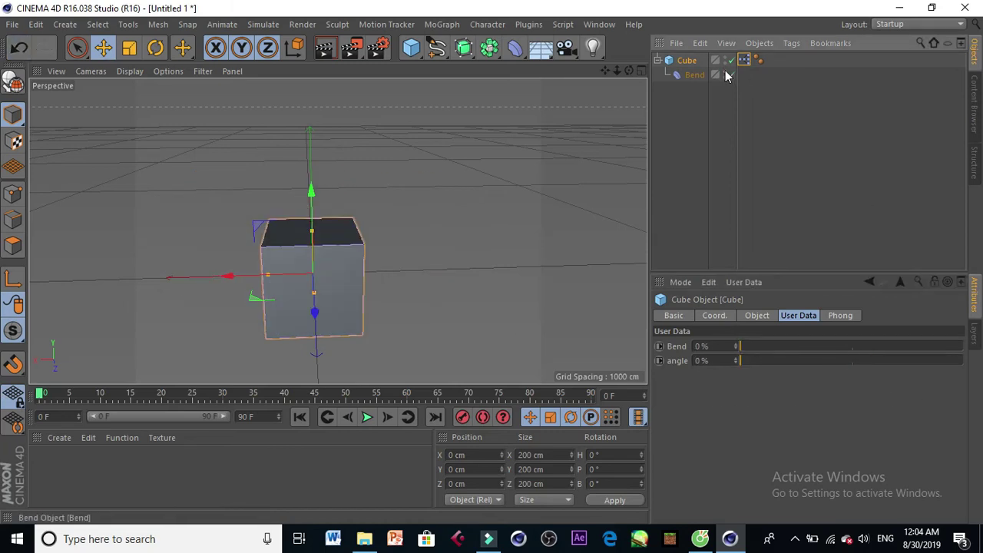
Turn off the Bend deformer's visibility in the viewport and in renders
{"action": "left_click", "coordinate": [629, 104]}
{"action": "left_click", "coordinate": [691, 74]}
Create a locked layer named cac that is hidden from the object manager, and assign the Bend deformer to it
{"action": "left_click", "coordinate": [974, 333]}
{"action": "right_click", "coordinate": [746, 325]}
{"action": "left_click", "coordinate": [777, 297]}
{"action": "double_click", "coordinate": [691, 309]}
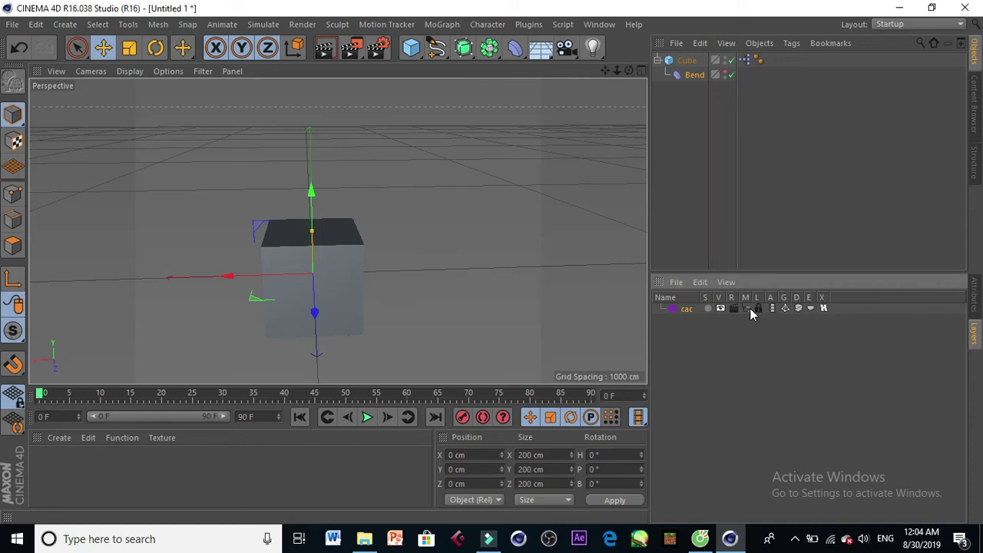
{"action": "left_click_drag", "start_coordinate": [694, 75], "coordinate": [670, 273]}
{"action": "left_click_drag", "start_coordinate": [675, 313], "coordinate": [675, 311]}
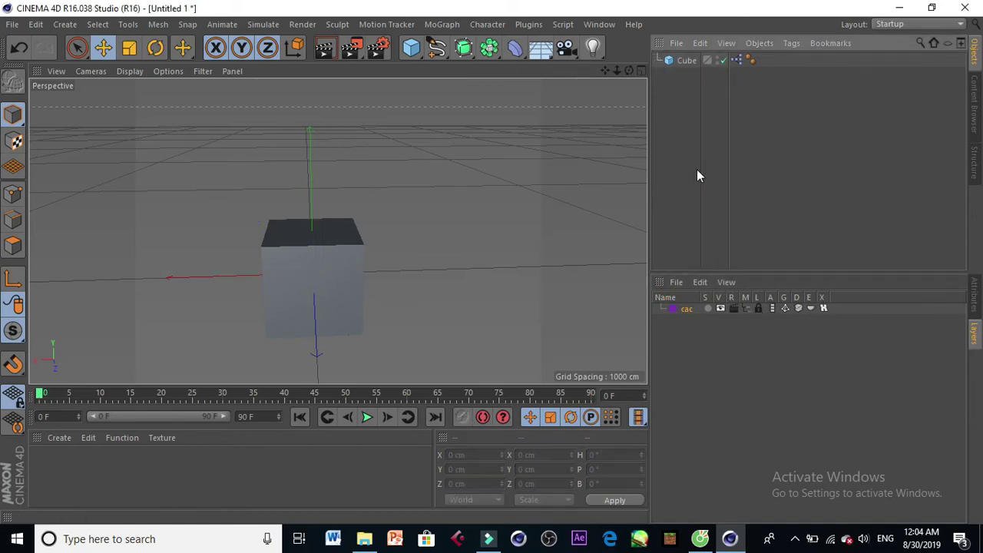
Test the cube's user data sliders with the Bend deformer hidden, and deselect the cube
{"action": "left_click", "coordinate": [684, 61]}
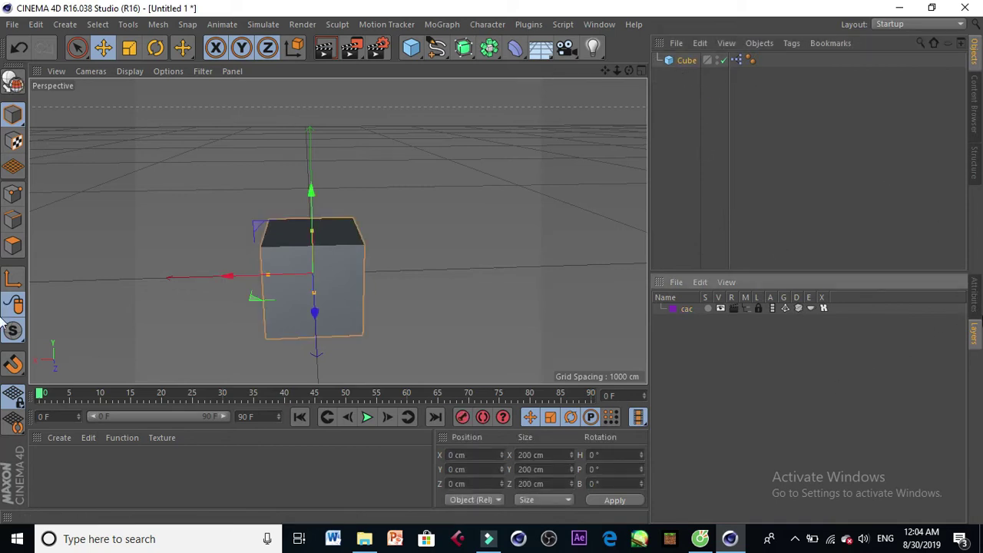
{"action": "left_click", "coordinate": [974, 303]}
{"action": "left_click_drag", "start_coordinate": [750, 347], "coordinate": [677, 363]}
{"action": "left_click", "coordinate": [792, 125]}
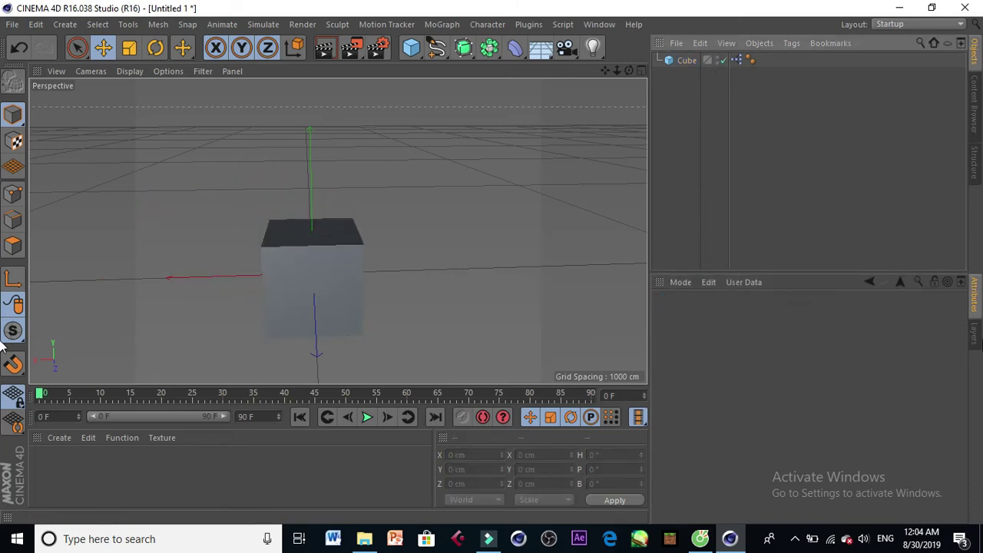
Assign the cube's XPresso and Phong tags to the cac layer, and undo the extra layer
{"action": "left_click", "coordinate": [975, 336]}
{"action": "right_click", "coordinate": [745, 362]}
{"action": "left_click", "coordinate": [726, 350]}
{"action": "left_click_drag", "start_coordinate": [819, 107], "coordinate": [739, 60]}
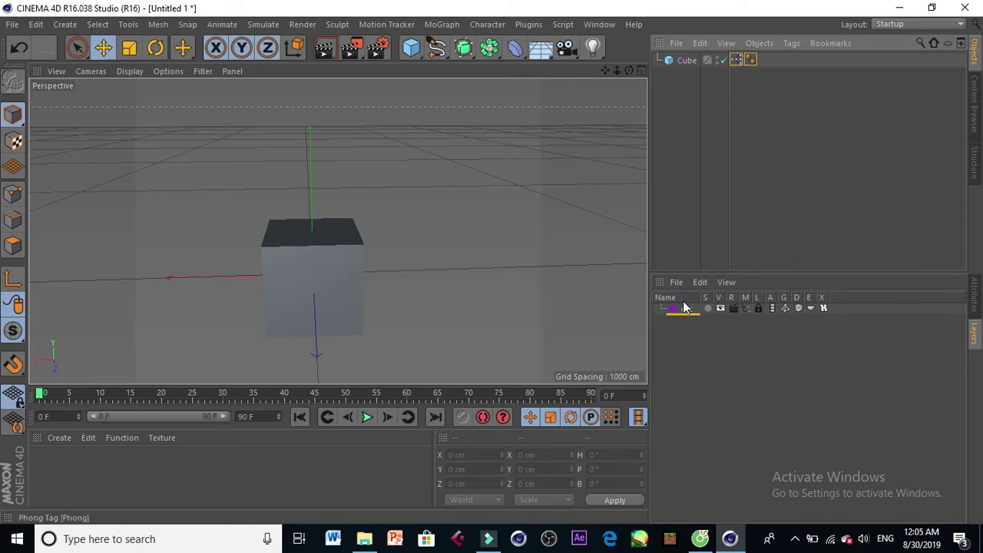
{"action": "double_click", "coordinate": [679, 333]}
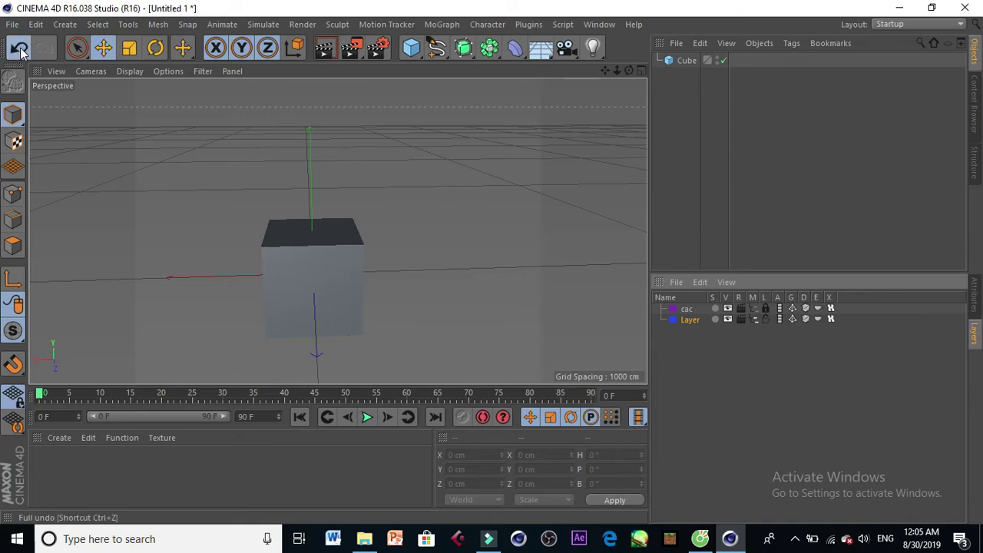
{"action": "key", "text": "ctrl+z"}
Show the cac layer's items in the object manager, try to select the locked Bend deformer, and hide the items again
{"action": "left_click", "coordinate": [746, 310]}
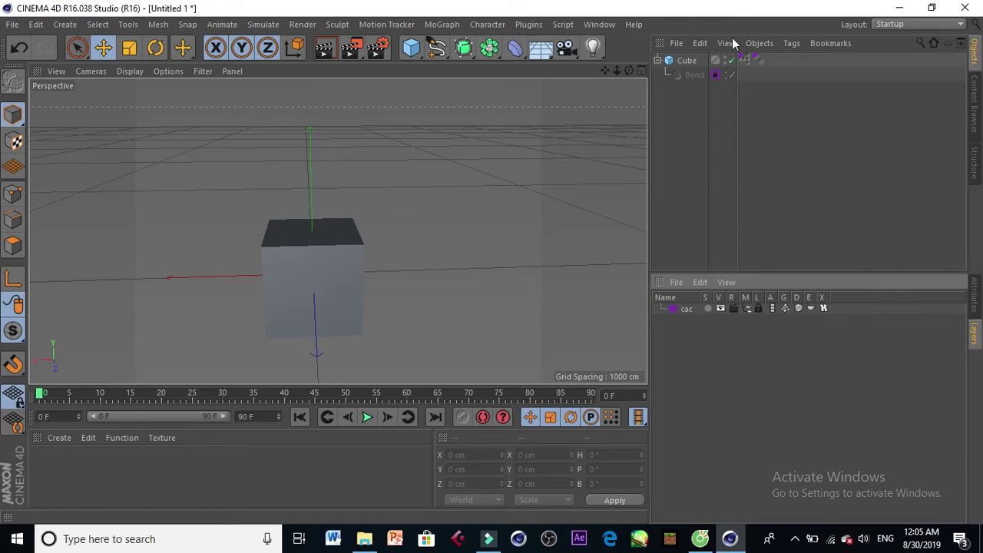
{"action": "left_click", "coordinate": [692, 73]}
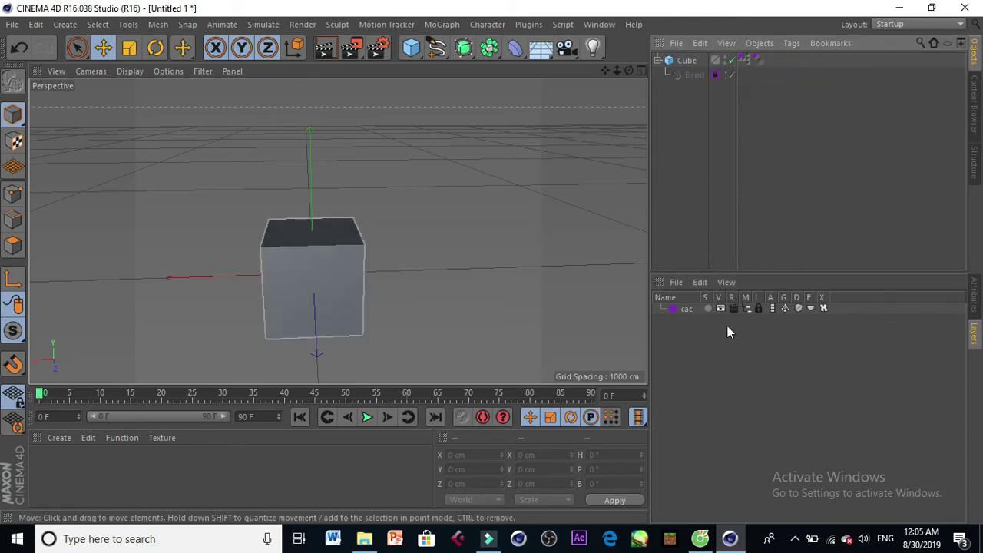
{"action": "left_click", "coordinate": [746, 309]}
Select the cube and test its Bend and angle sliders with both the deformer and tags hidden
{"action": "left_click", "coordinate": [683, 60]}
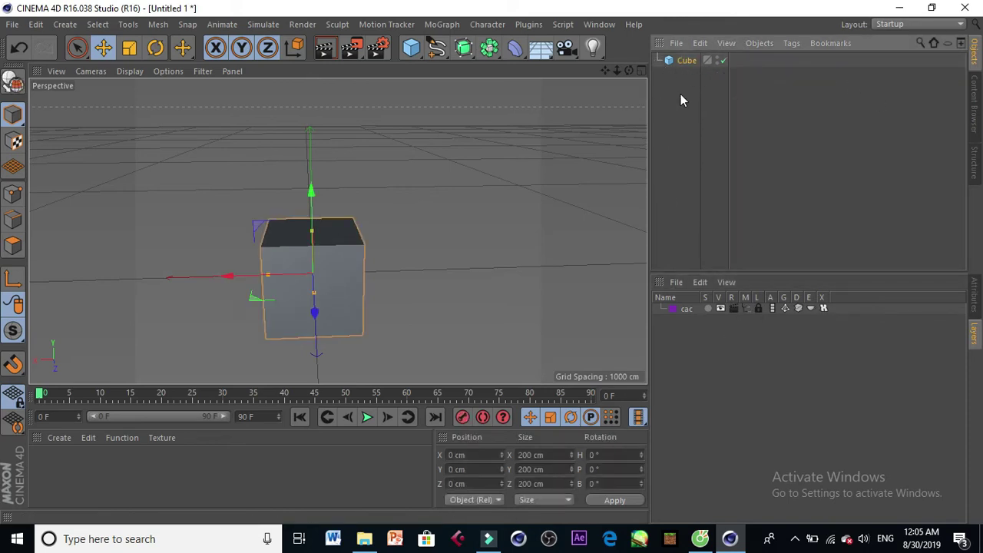
{"action": "left_click", "coordinate": [974, 296]}
{"action": "left_click_drag", "start_coordinate": [827, 344], "coordinate": [738, 352]}
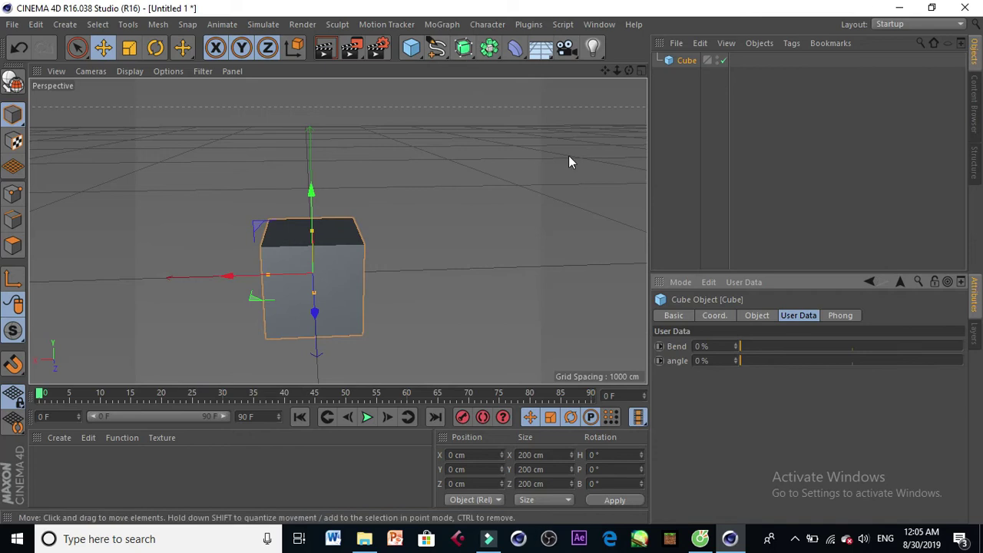
Delete the cube and the cac layer to leave the scene empty
{"action": "left_click_drag", "start_coordinate": [965, 145], "coordinate": [616, 37]}
{"action": "key", "text": "Delete"}
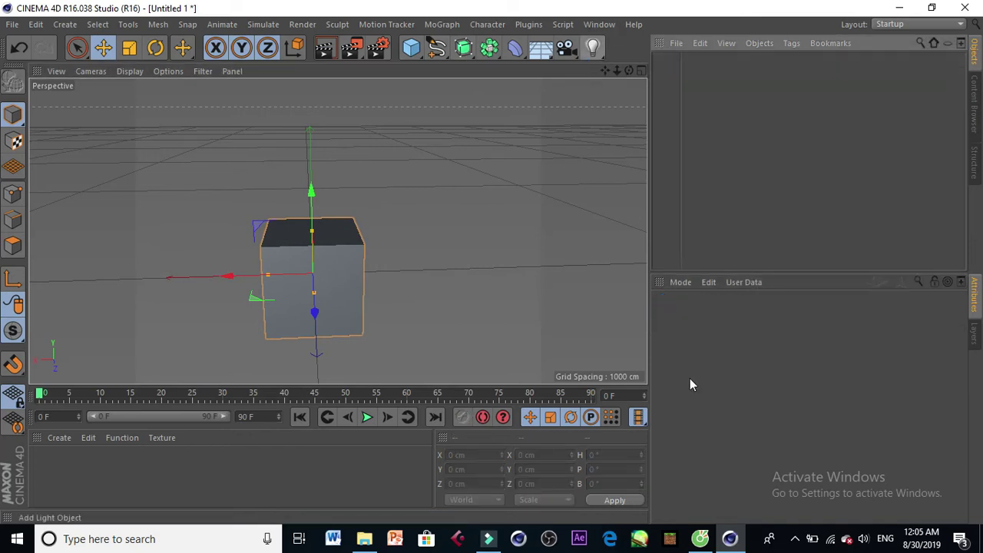
{"action": "left_click", "coordinate": [976, 337]}
{"action": "left_click_drag", "start_coordinate": [855, 385], "coordinate": [19, 21]}
{"action": "key", "text": "Delete"}
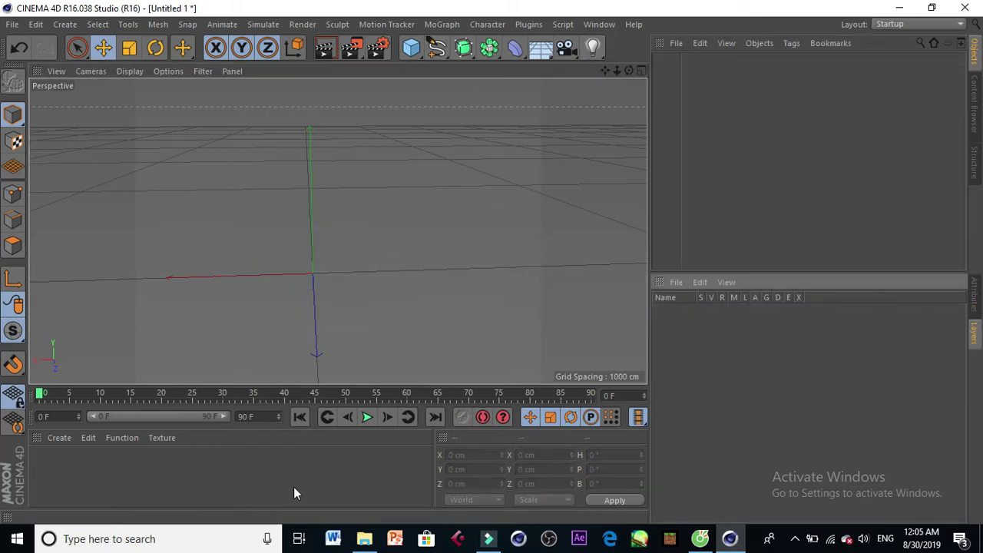
Load the Finn sword model from the saved content library into the scene
{"action": "left_click", "coordinate": [974, 104]}
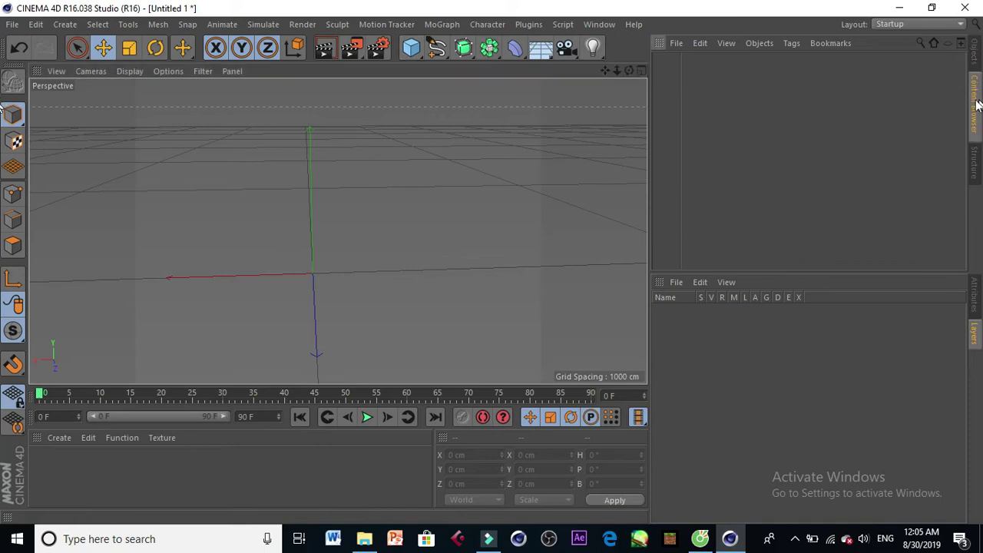
{"action": "double_click", "coordinate": [748, 148]}
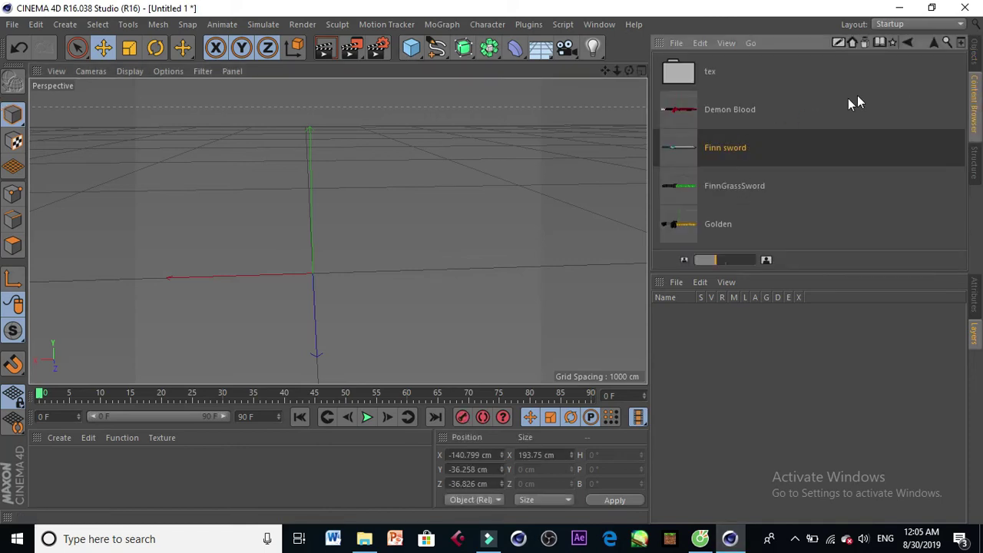
{"action": "scroll", "coordinate": [390, 295], "scroll_direction": "up", "scroll_amount": 6}
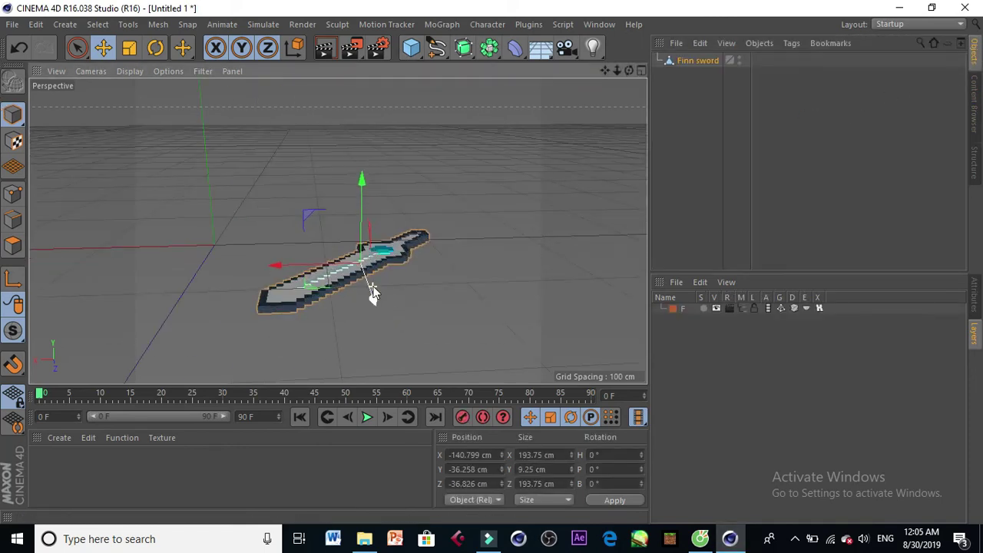
Add a Bend deformer as a child of the Finn sword and test its strength
{"action": "left_click_drag", "start_coordinate": [338, 230], "coordinate": [311, 273], "text": "alt"}
{"action": "left_click", "coordinate": [515, 48], "text": "shift"}
{"action": "left_click", "coordinate": [973, 296]}
{"action": "left_click_drag", "start_coordinate": [792, 374], "coordinate": [793, 351]}
Rotate the Bend deformer, fit it to the sword, and check the bend direction by varying its strength
{"action": "left_click", "coordinate": [155, 48]}
{"action": "left_click_drag", "start_coordinate": [376, 275], "coordinate": [352, 306]}
{"action": "left_click", "coordinate": [695, 75]}
{"action": "left_click", "coordinate": [701, 420]}
{"action": "left_click_drag", "start_coordinate": [783, 374], "coordinate": [783, 294]}
{"action": "left_click_drag", "start_coordinate": [379, 286], "coordinate": [319, 198]}
{"action": "left_click", "coordinate": [692, 421]}
Undo the last Bend deformer changes and set its strength to 0°
{"action": "left_click", "coordinate": [19, 48]}
{"action": "left_click_drag", "start_coordinate": [629, 73], "coordinate": [332, 153]}
{"action": "scroll", "coordinate": [333, 153], "scroll_direction": "down", "scroll_amount": 3}
{"action": "left_click", "coordinate": [19, 48]}
{"action": "left_click", "coordinate": [19, 47]}
{"action": "left_click_drag", "start_coordinate": [767, 375], "coordinate": [542, 388]}
{"action": "type", "text": "0"}
{"action": "key", "text": "Return"}
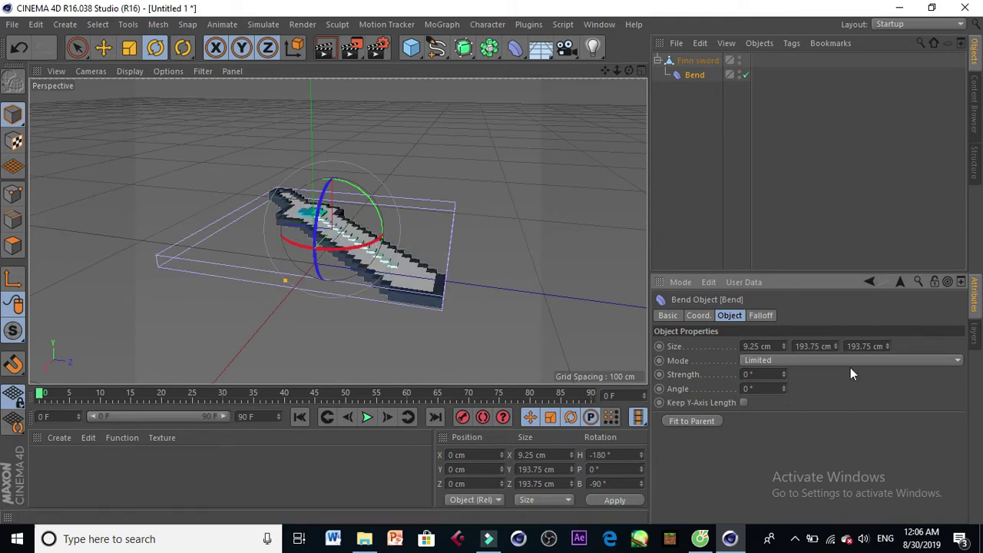
Reorient the Bend deformer and refit it to the sword, testing the bend strength and resetting it to zero
{"action": "left_click_drag", "start_coordinate": [784, 375], "coordinate": [784, 357]}
{"action": "left_click_drag", "start_coordinate": [316, 224], "coordinate": [272, 240]}
{"action": "left_click", "coordinate": [692, 421]}
{"action": "left_click_drag", "start_coordinate": [629, 71], "coordinate": [584, 73]}
{"action": "left_click_drag", "start_coordinate": [361, 222], "coordinate": [384, 163]}
{"action": "left_click", "coordinate": [692, 421]}
{"action": "left_click_drag", "start_coordinate": [629, 70], "coordinate": [618, 129]}
{"action": "mouse_move", "coordinate": [783, 373]}
{"action": "left_mouse_down"}
{"action": "mouse_move", "coordinate": [784, 387]}
{"action": "mouse_move", "coordinate": [782, 377]}
{"action": "left_mouse_up"}
{"action": "right_click", "coordinate": [783, 377]}
Add a user data entry named bend to the Finn sword
{"action": "right_click", "coordinate": [697, 60]}
{"action": "left_click", "coordinate": [735, 196]}
{"action": "left_click", "coordinate": [749, 282]}
{"action": "left_click", "coordinate": [698, 60]}
{"action": "left_click", "coordinate": [747, 282]}
{"action": "left_click", "coordinate": [756, 298]}
{"action": "double_click", "coordinate": [770, 144]}
{"action": "type", "text": "bend"}
Add a second user data entry named bend angle and accept the sword's user data
{"action": "left_click", "coordinate": [575, 206]}
{"action": "left_click", "coordinate": [441, 113]}
{"action": "type", "text": "a"}
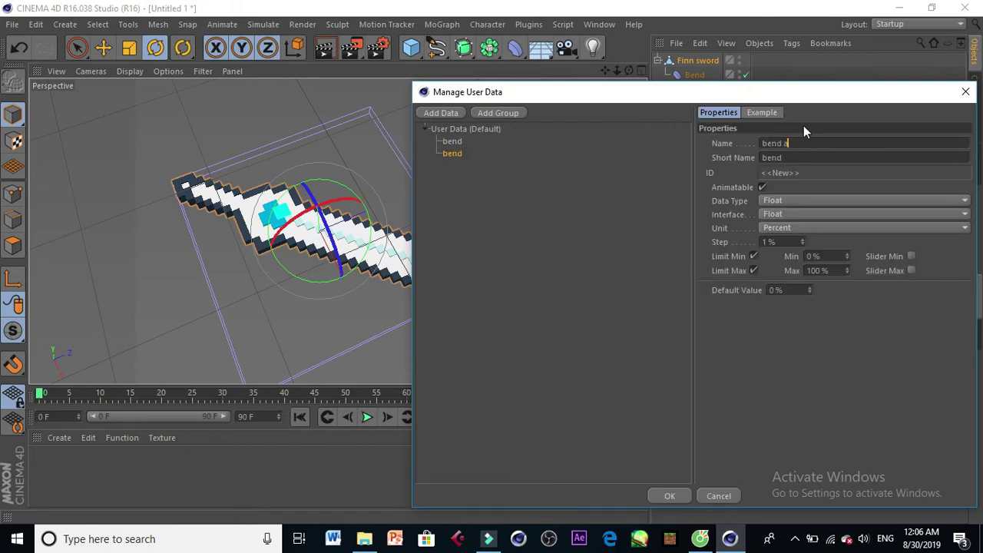
{"action": "type", "text": "ngle"}
{"action": "left_click", "coordinate": [669, 495]}
Test the first user data value and undo the newly added user data
{"action": "left_click_drag", "start_coordinate": [758, 345], "coordinate": [759, 307]}
{"action": "left_click", "coordinate": [19, 48]}
{"action": "left_click", "coordinate": [19, 48]}
{"action": "left_click", "coordinate": [19, 47]}
Define new bend and angle user data on the Finn sword, giving bend a Float Slider interface and a maximum of 200
{"action": "left_click", "coordinate": [697, 61]}
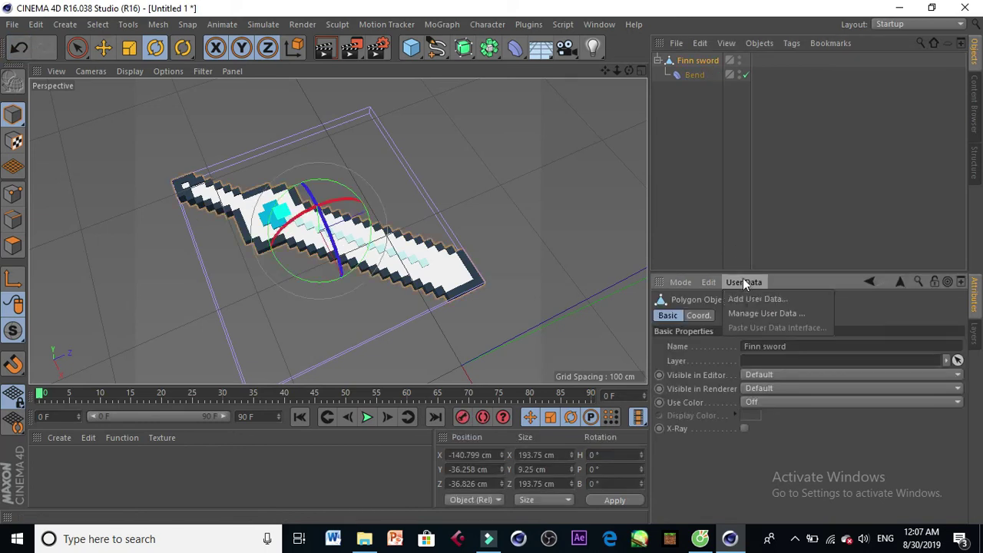
{"action": "left_click", "coordinate": [743, 282]}
{"action": "left_click", "coordinate": [757, 298]}
{"action": "type", "text": "bend"}
{"action": "left_click", "coordinate": [450, 117]}
{"action": "left_click", "coordinate": [452, 143]}
{"action": "left_click", "coordinate": [788, 216]}
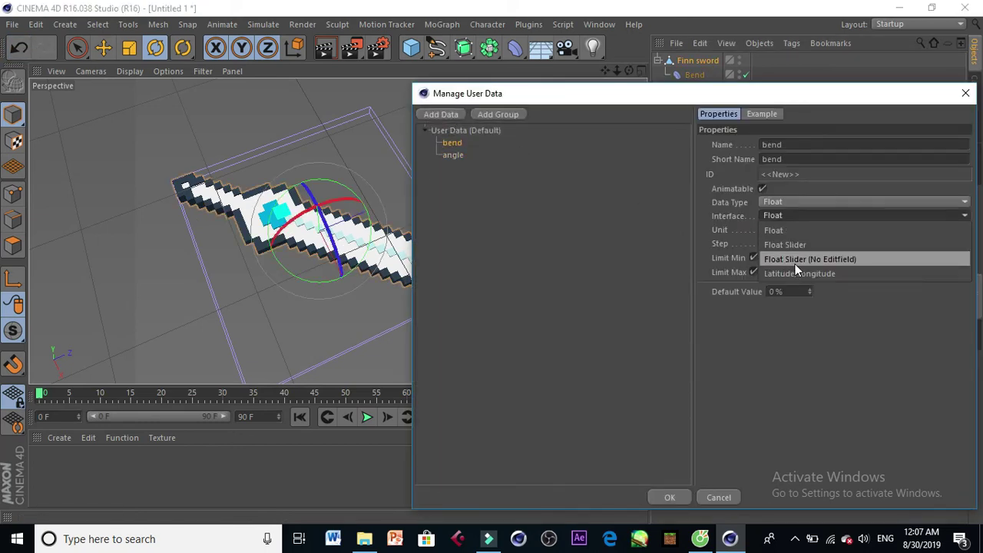
{"action": "left_click", "coordinate": [796, 261]}
{"action": "left_click", "coordinate": [803, 216]}
{"action": "left_click", "coordinate": [811, 244]}
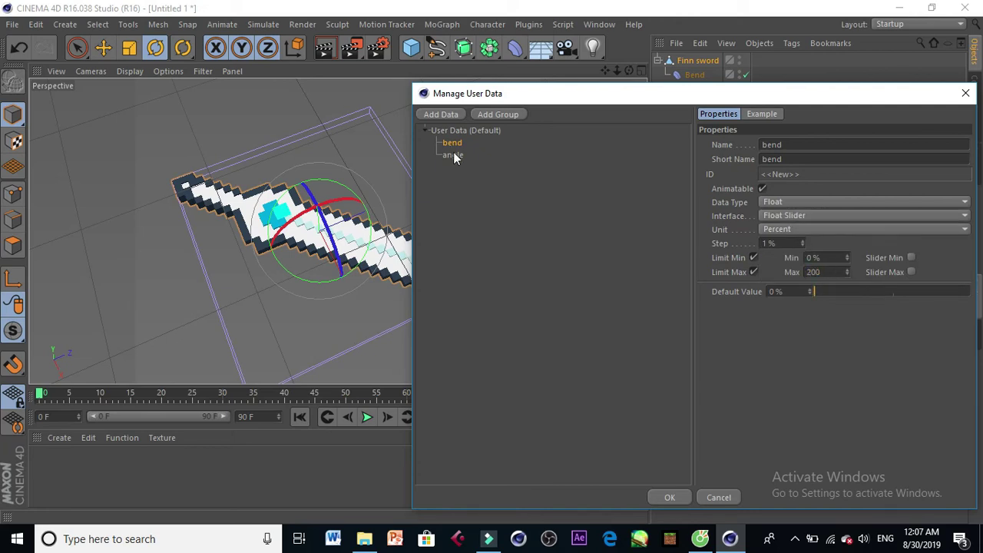
Set the angle entry to the Float Slider interface and close the user data manager
{"action": "left_click", "coordinate": [453, 155]}
{"action": "left_click", "coordinate": [779, 215]}
{"action": "left_click", "coordinate": [796, 250]}
{"action": "left_click", "coordinate": [965, 93]}
Open the Finn sword's user data manager again and add a second data entry
{"action": "left_click", "coordinate": [706, 315]}
{"action": "left_click", "coordinate": [694, 75]}
{"action": "left_click", "coordinate": [737, 315]}
{"action": "left_click", "coordinate": [698, 61]}
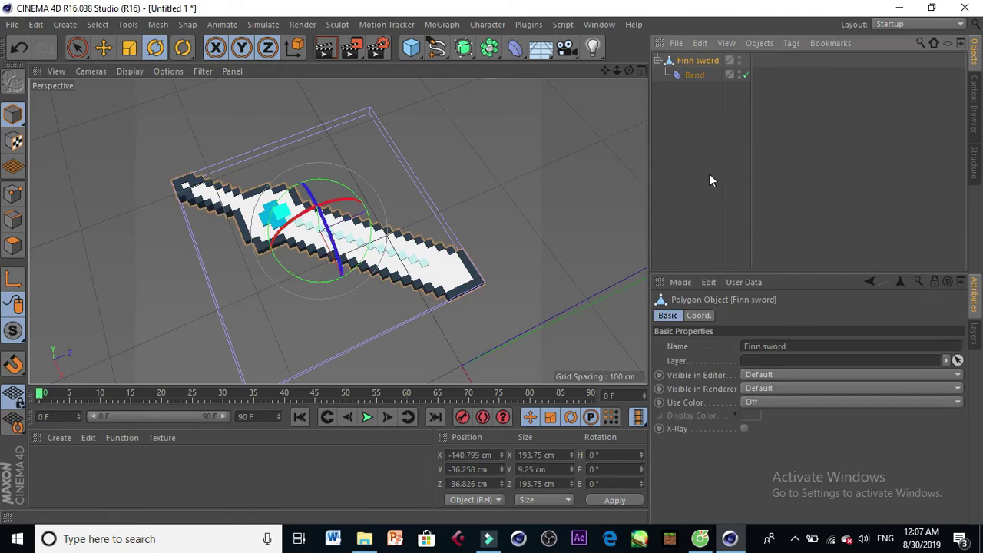
{"action": "left_click", "coordinate": [700, 315]}
{"action": "left_click", "coordinate": [747, 282]}
{"action": "left_click", "coordinate": [760, 312]}
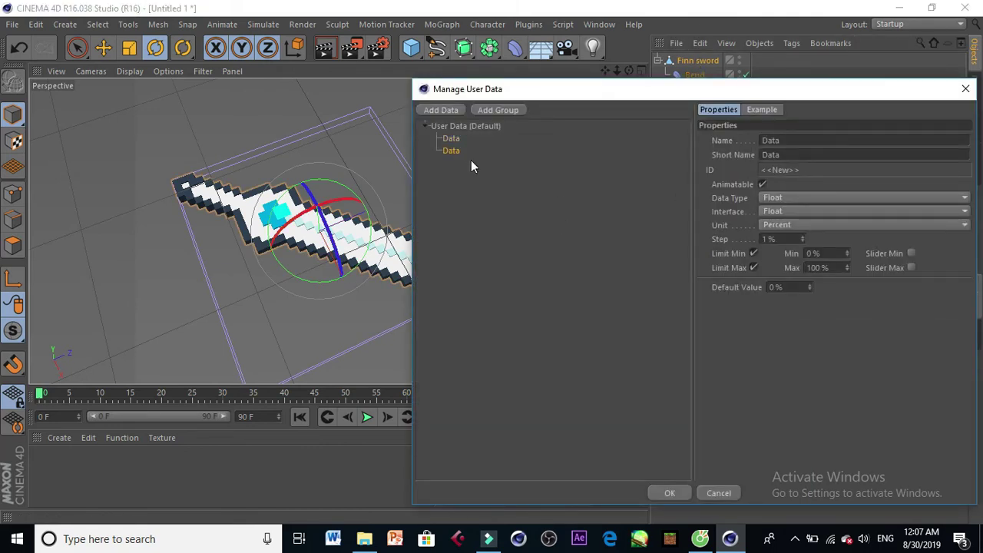
{"action": "left_click", "coordinate": [443, 111]}
{"action": "left_click_drag", "start_coordinate": [810, 82], "coordinate": [653, 91]}
Name the two user data entries bend and angle, and set both to the Float Slider interface
{"action": "left_click", "coordinate": [295, 147]}
{"action": "left_click", "coordinate": [294, 159]}
{"action": "left_click_drag", "start_coordinate": [631, 150], "coordinate": [512, 149]}
{"action": "type", "text": "angle"}
{"action": "left_click", "coordinate": [653, 220]}
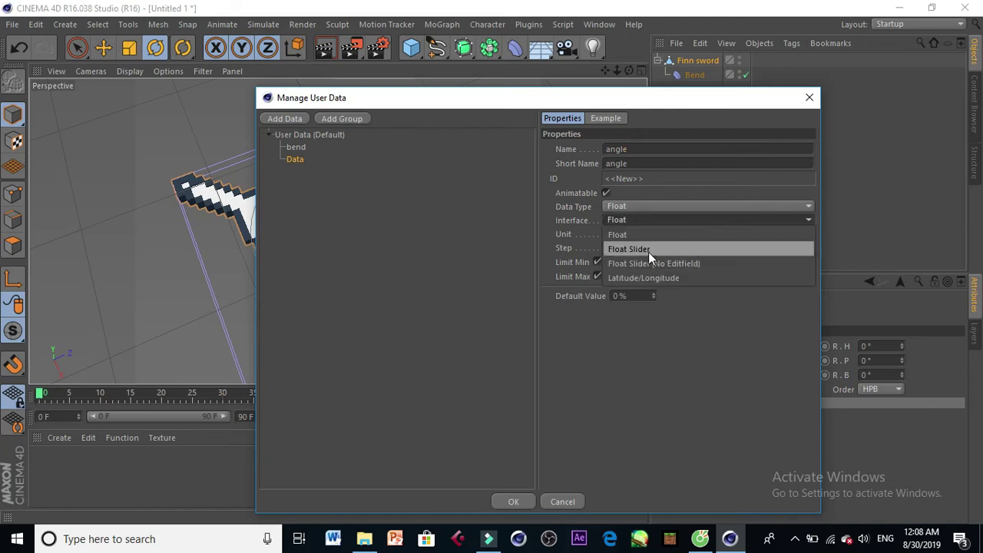
{"action": "left_click", "coordinate": [629, 249]}
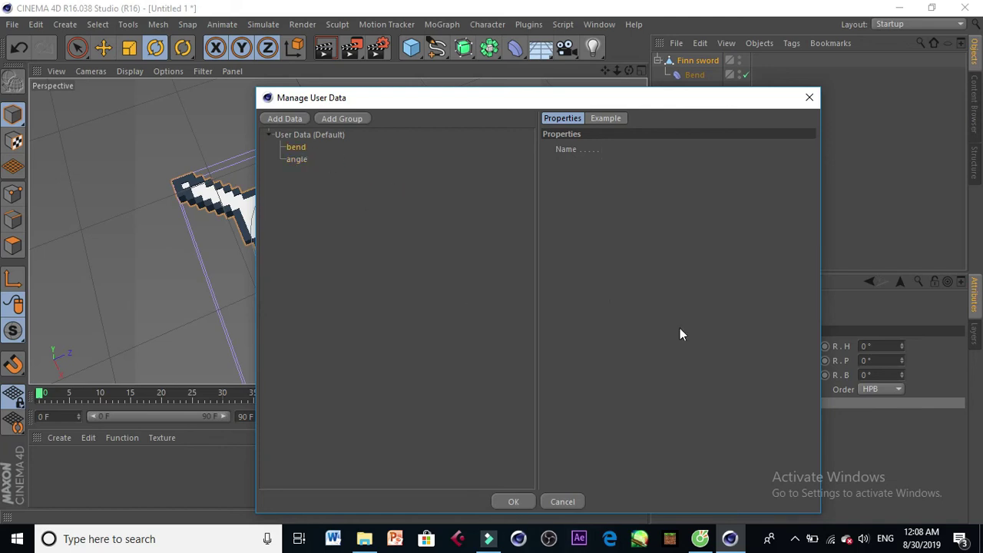
{"action": "left_click", "coordinate": [652, 219]}
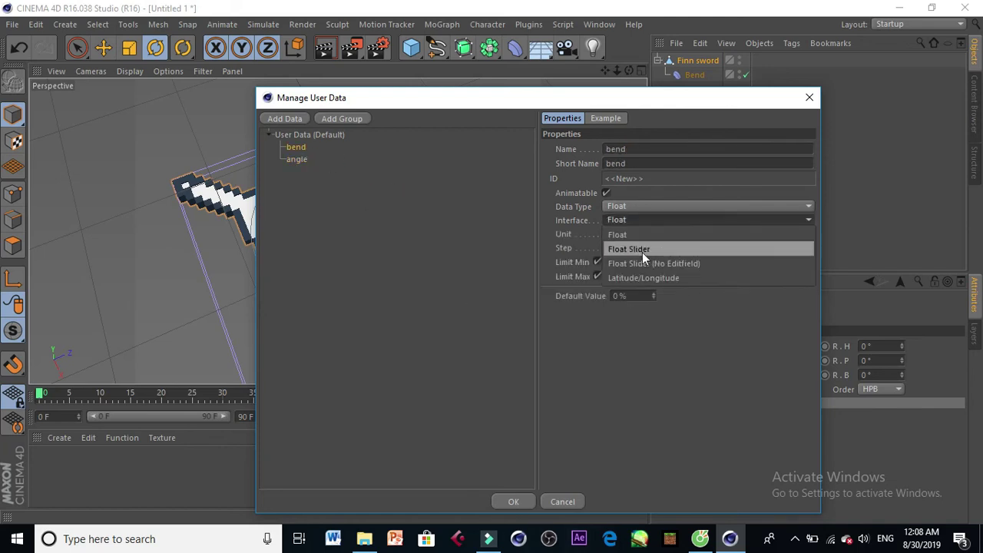
{"action": "left_click", "coordinate": [642, 249]}
{"action": "left_click", "coordinate": [513, 501]}
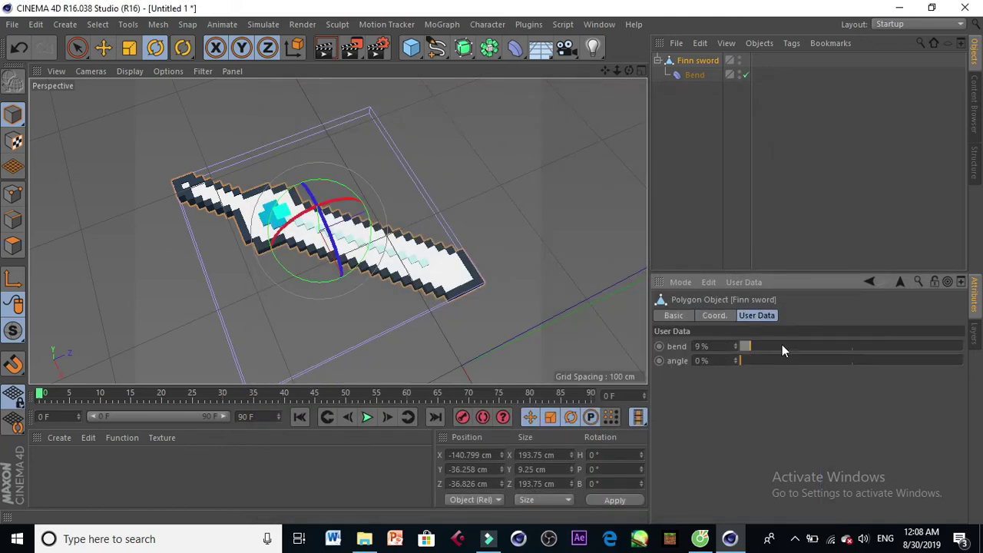
Add an XPresso tag to the Finn sword, and place enlarged Bend and Finn sword nodes in its network
{"action": "right_click", "coordinate": [697, 60]}
{"action": "mouse_move", "coordinate": [768, 16]}
{"action": "left_click", "coordinate": [902, 395]}
{"action": "left_click_drag", "start_coordinate": [691, 28], "coordinate": [474, 63]}
{"action": "left_click_drag", "start_coordinate": [694, 75], "coordinate": [314, 215]}
{"action": "left_click_drag", "start_coordinate": [213, 233], "coordinate": [214, 293]}
{"action": "left_click", "coordinate": [219, 217]}
{"action": "left_click", "coordinate": [337, 229]}
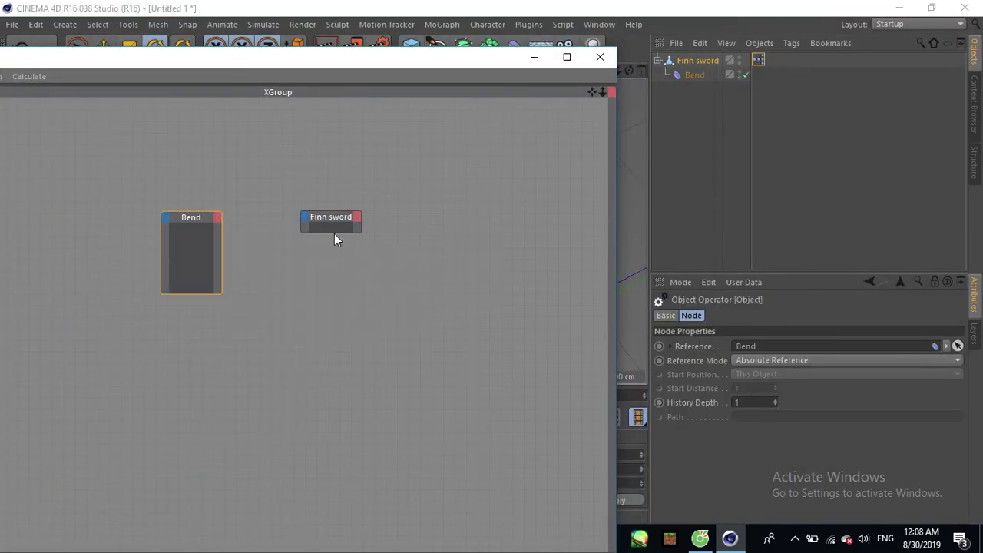
{"action": "left_click_drag", "start_coordinate": [334, 233], "coordinate": [335, 363]}
Connect the Bend node's Angle and Strength outputs to the sword node's angle and bend inputs, and close the XPresso editor
{"action": "left_click", "coordinate": [306, 218]}
{"action": "mouse_move", "coordinate": [350, 329]}
{"action": "left_click", "coordinate": [404, 331]}
{"action": "left_click", "coordinate": [220, 217]}
{"action": "left_click", "coordinate": [332, 310]}
{"action": "left_click", "coordinate": [222, 217]}
{"action": "left_click", "coordinate": [371, 368]}
{"action": "left_click_drag", "start_coordinate": [218, 245], "coordinate": [279, 256]}
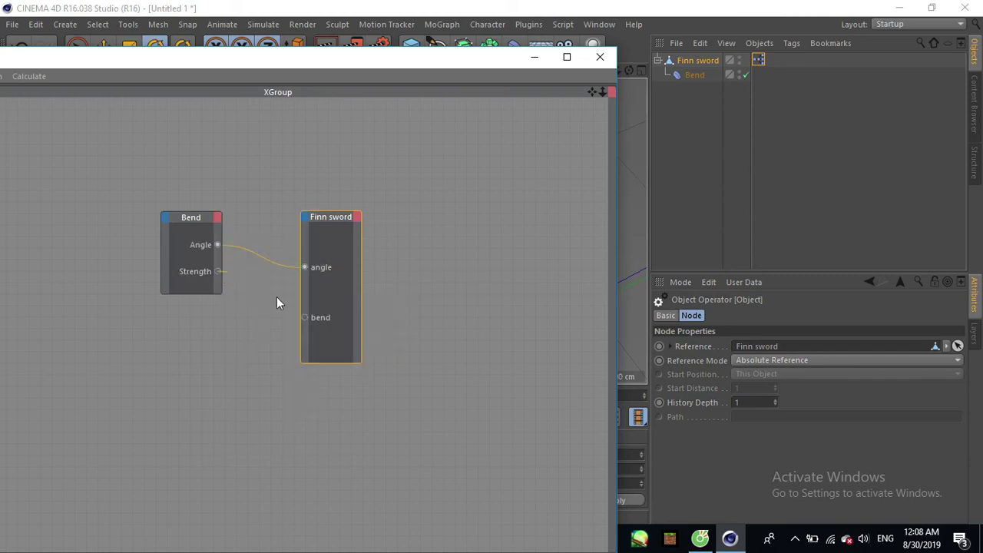
{"action": "left_click", "coordinate": [601, 59]}
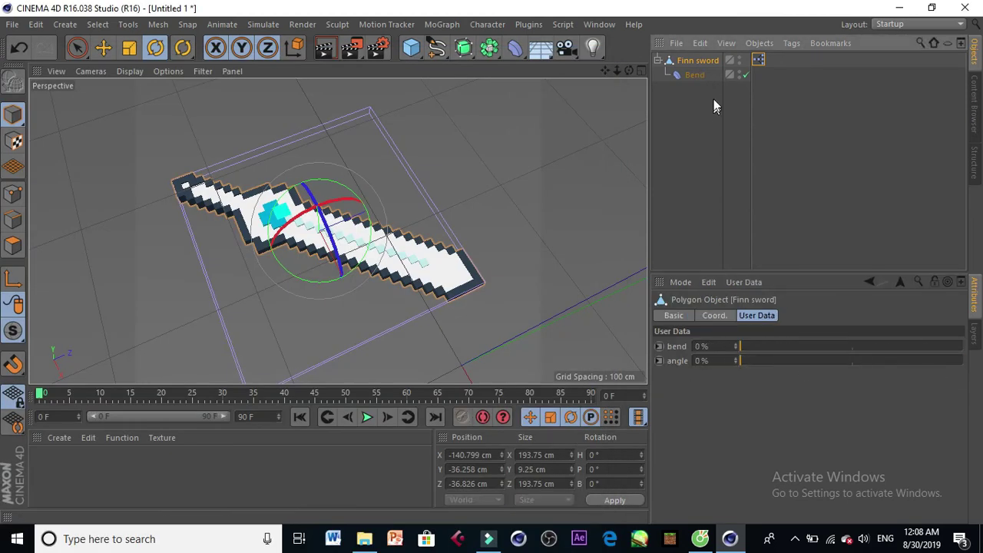
Reopen the sword's XPresso network to rearrange its nodes, set the editor aside, and discard the XPresso tag
{"action": "double_click", "coordinate": [757, 60]}
{"action": "left_click_drag", "start_coordinate": [495, 170], "coordinate": [199, 159]}
{"action": "left_click_drag", "start_coordinate": [362, 165], "coordinate": [469, 256]}
{"action": "left_click", "coordinate": [761, 11]}
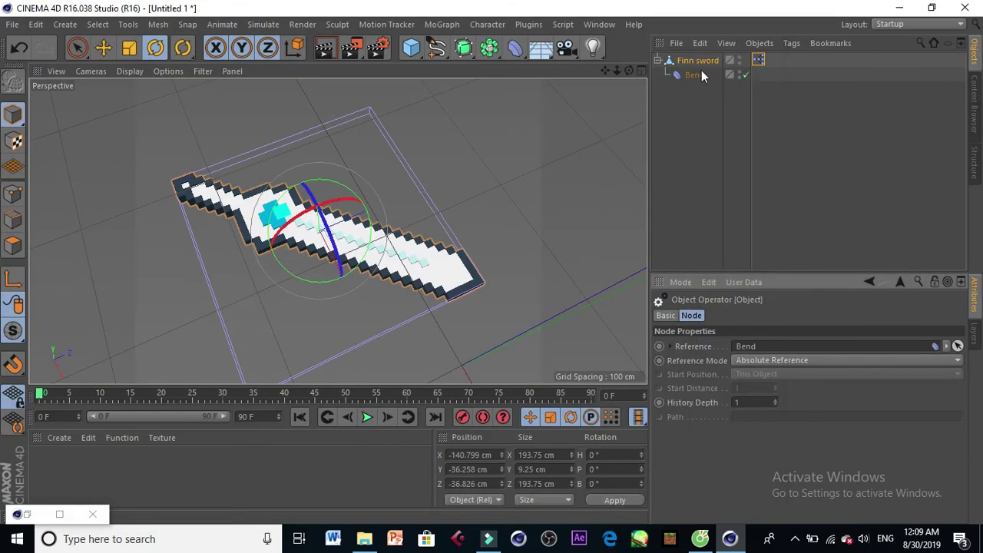
{"action": "left_click", "coordinate": [695, 61]}
{"action": "left_click", "coordinate": [759, 61]}
Add a fresh XPresso tag to the Finn sword and bring the sword and Bend deformer into it as nodes
{"action": "right_click", "coordinate": [714, 61]}
{"action": "mouse_move", "coordinate": [767, 18]}
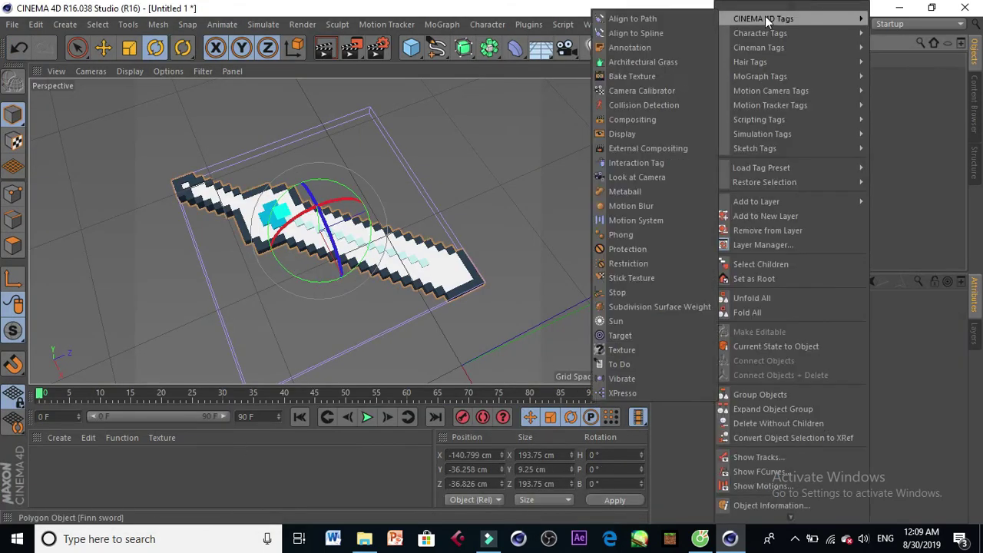
{"action": "left_click", "coordinate": [651, 393]}
{"action": "left_click_drag", "start_coordinate": [679, 14], "coordinate": [590, 108]}
{"action": "left_click_drag", "start_coordinate": [683, 60], "coordinate": [411, 268]}
Expose a user data output on the Finn sword node and enlarge both nodes
{"action": "left_click", "coordinate": [171, 267]}
{"action": "mouse_move", "coordinate": [188, 465]}
{"action": "left_click", "coordinate": [275, 466]}
{"action": "left_click_drag", "start_coordinate": [168, 280], "coordinate": [169, 325]}
{"action": "left_click", "coordinate": [168, 262]}
{"action": "left_click", "coordinate": [407, 281]}
{"action": "left_click_drag", "start_coordinate": [419, 289], "coordinate": [420, 366]}
Connect the sword's bend and angle outputs to new Strength and Angle inputs on the Bend node, and test the sliders
{"action": "left_click", "coordinate": [413, 276]}
{"action": "mouse_move", "coordinate": [456, 388]}
{"action": "left_click", "coordinate": [516, 390]}
{"action": "left_click", "coordinate": [414, 273]}
{"action": "left_click", "coordinate": [518, 441]}
{"action": "left_click", "coordinate": [172, 264]}
{"action": "left_click", "coordinate": [284, 464]}
{"action": "left_click_drag", "start_coordinate": [172, 307], "coordinate": [413, 338]}
{"action": "left_click", "coordinate": [606, 104]}
{"action": "left_click_drag", "start_coordinate": [769, 347], "coordinate": [963, 345]}
{"action": "left_click_drag", "start_coordinate": [756, 360], "coordinate": [734, 346]}
Assign the Bend deformer to layer F and hide that layer's items from the object manager
{"action": "left_click", "coordinate": [689, 76]}
{"action": "left_click", "coordinate": [973, 334]}
{"action": "left_click_drag", "start_coordinate": [693, 75], "coordinate": [681, 308]}
{"action": "left_click", "coordinate": [741, 308]}
{"action": "left_click", "coordinate": [576, 207]}
{"action": "left_click", "coordinate": [697, 61]}
{"action": "left_click", "coordinate": [527, 186]}
{"action": "left_click", "coordinate": [549, 239]}
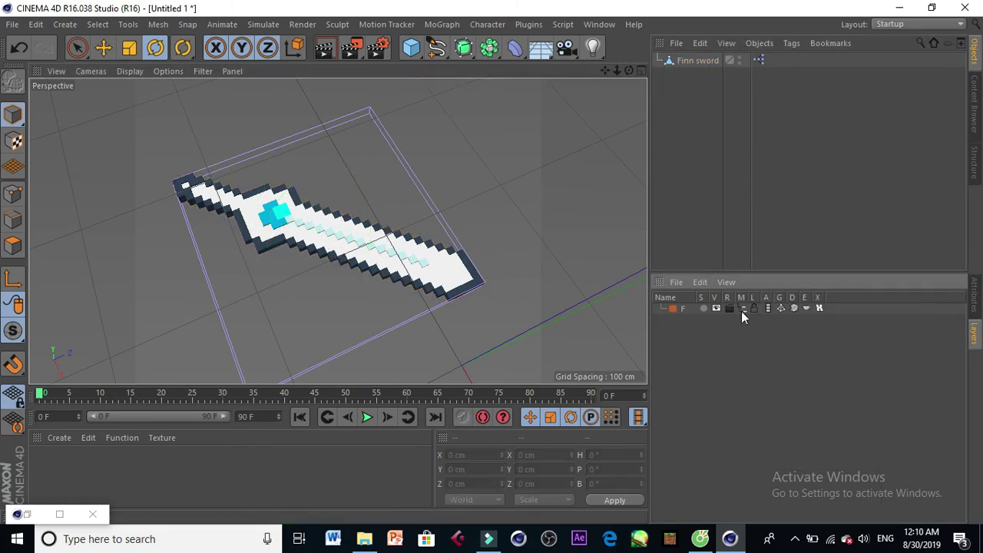
Hide the Bend deformer in the viewport and lock layer F
{"action": "left_click", "coordinate": [741, 308]}
{"action": "left_click", "coordinate": [738, 71]}
{"action": "left_click", "coordinate": [738, 70]}
{"action": "left_click", "coordinate": [754, 308]}
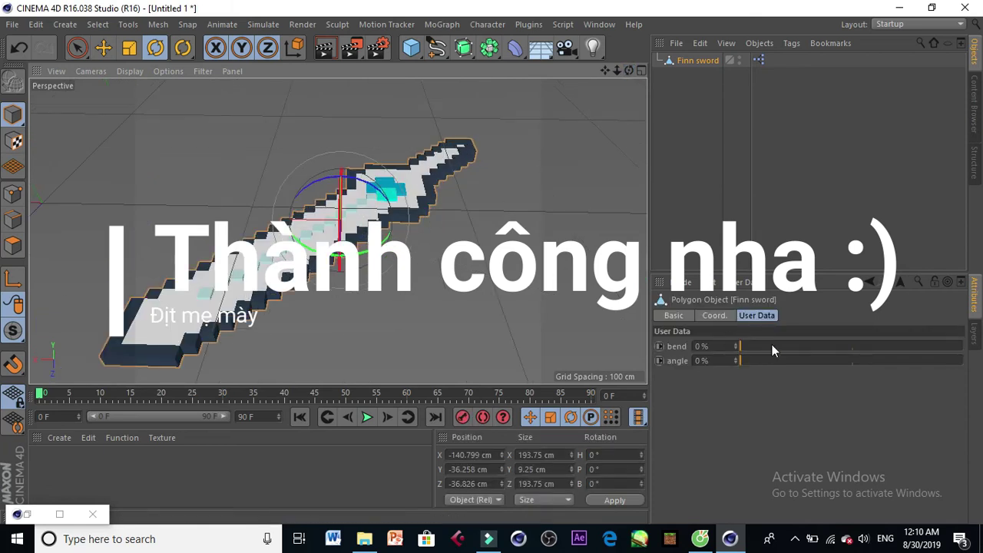
Test the sword's bend slider with the deformer hidden and inspect the bent shape
{"action": "left_click_drag", "start_coordinate": [749, 346], "coordinate": [804, 347]}
{"action": "left_click_drag", "start_coordinate": [629, 70], "coordinate": [544, 73]}
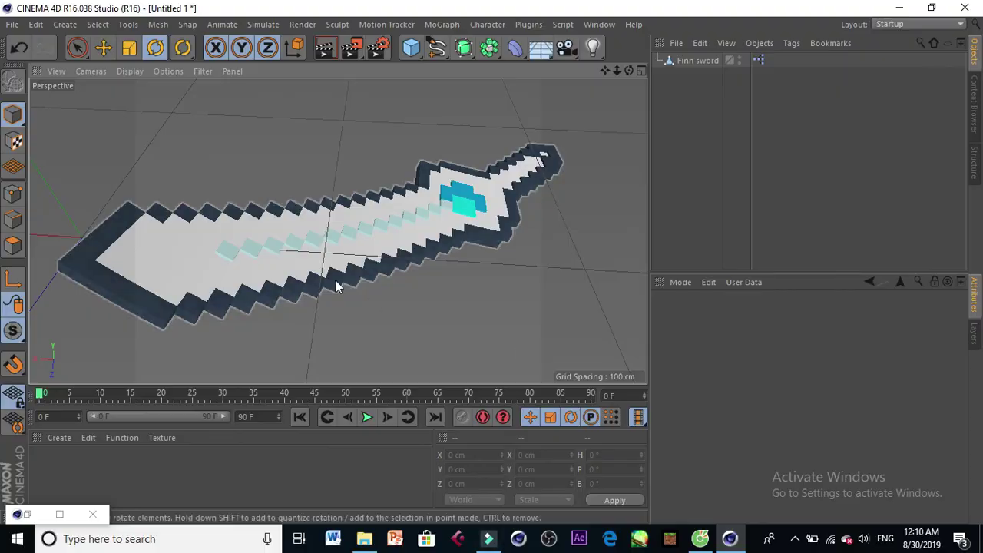